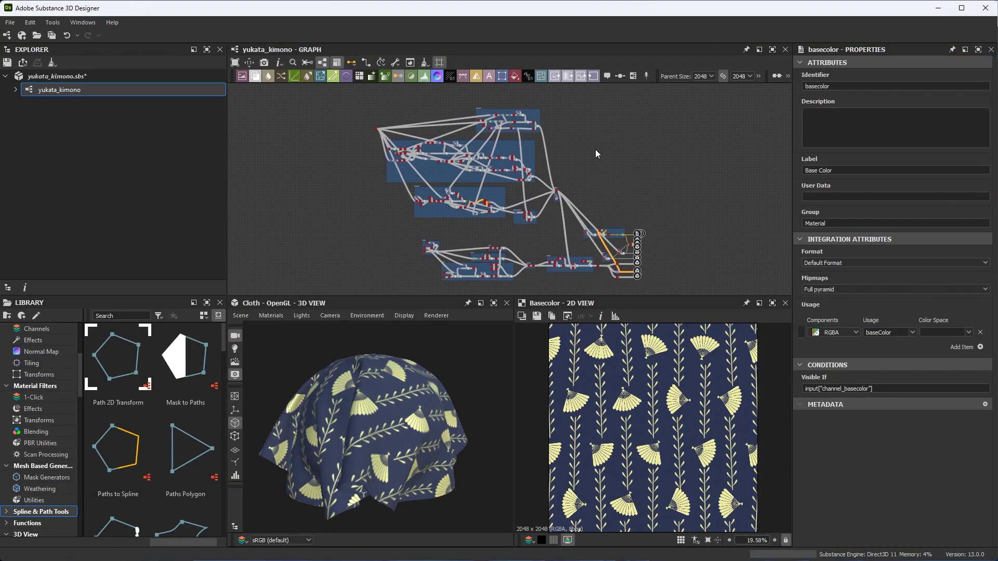
Insert a dot node on the link that runs down into the leftmost nodes of the flower motif frame
scroll(478, 151, "up", 4)
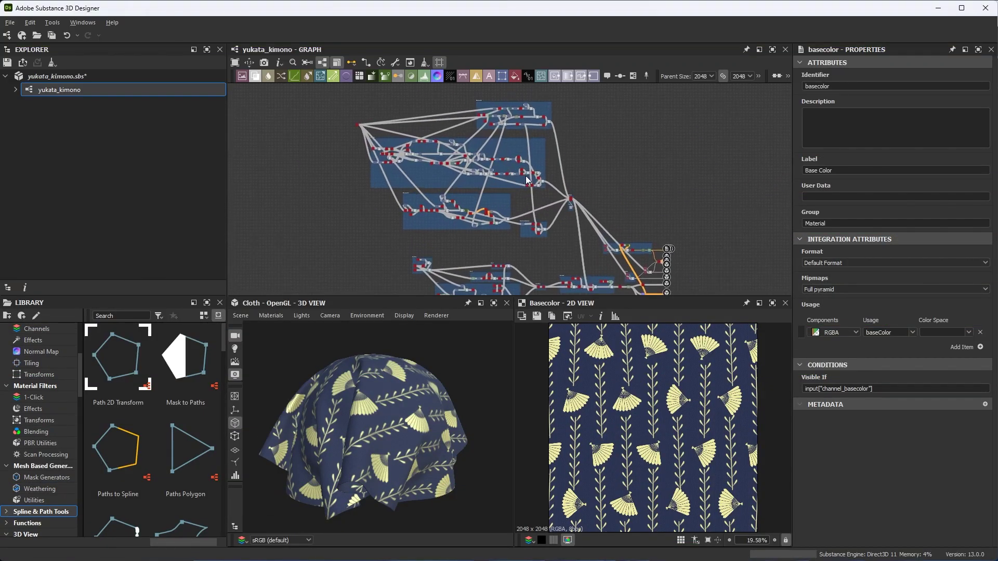
scroll(639, 224, "up", 3)
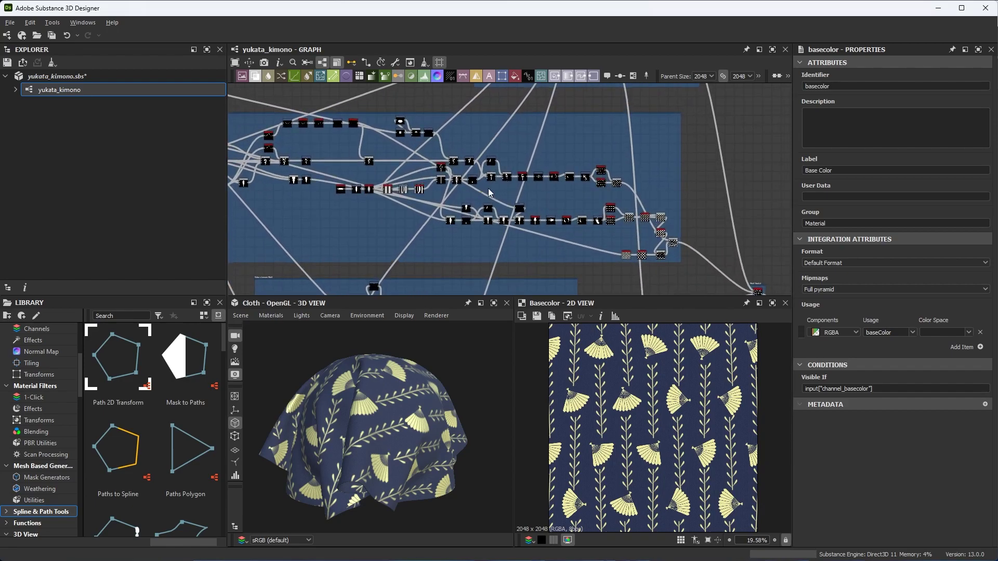
scroll(529, 217, "up", 2)
middle_click_drag(528, 217, 714, 98)
scroll(687, 204, "down", 2)
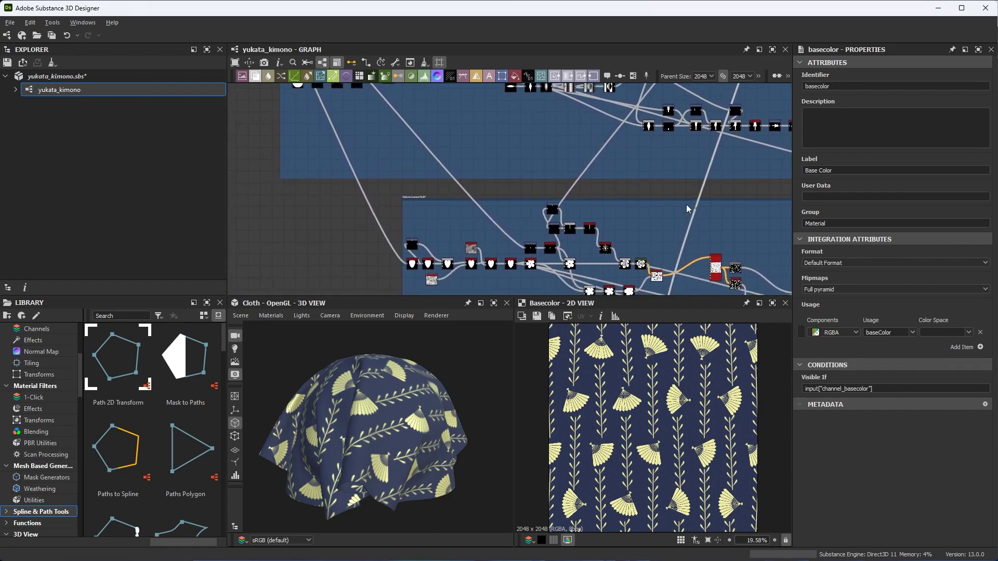
middle_click_drag(602, 231, 676, 233)
scroll(488, 204, "up", 3)
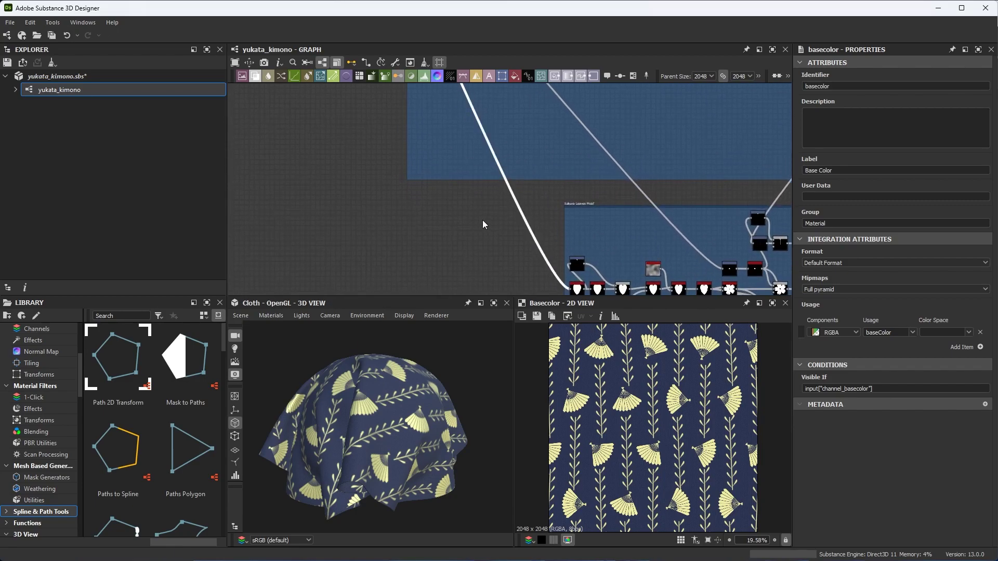
key("space")
type("dot")
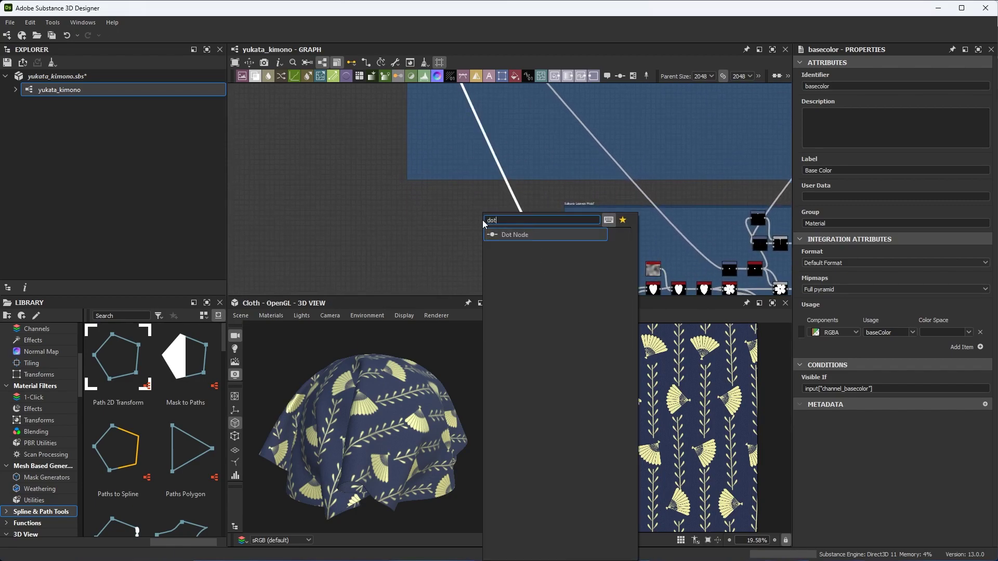
left_click(546, 235)
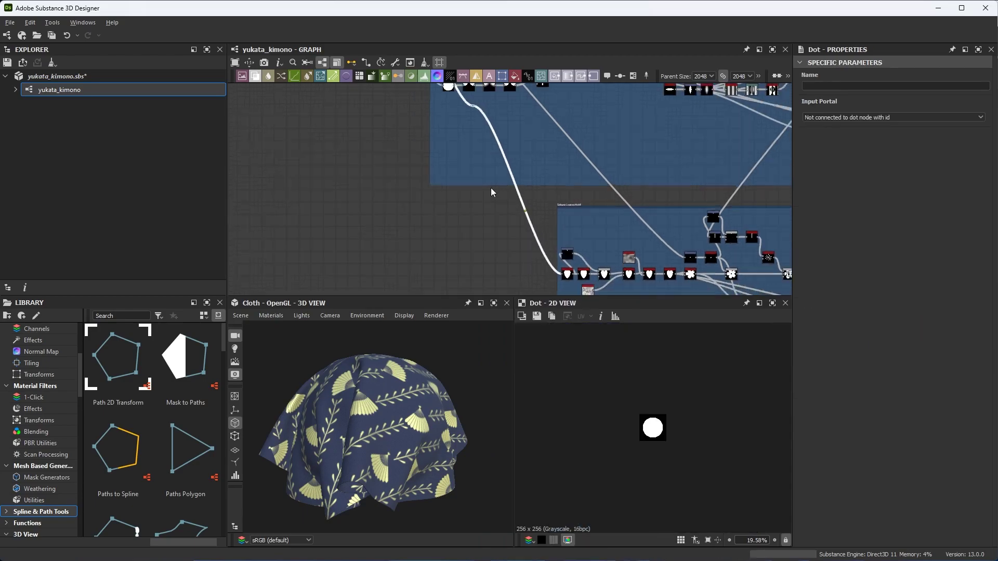
left_click_drag(441, 266, 373, 276)
middle_click_drag(462, 240, 438, 171)
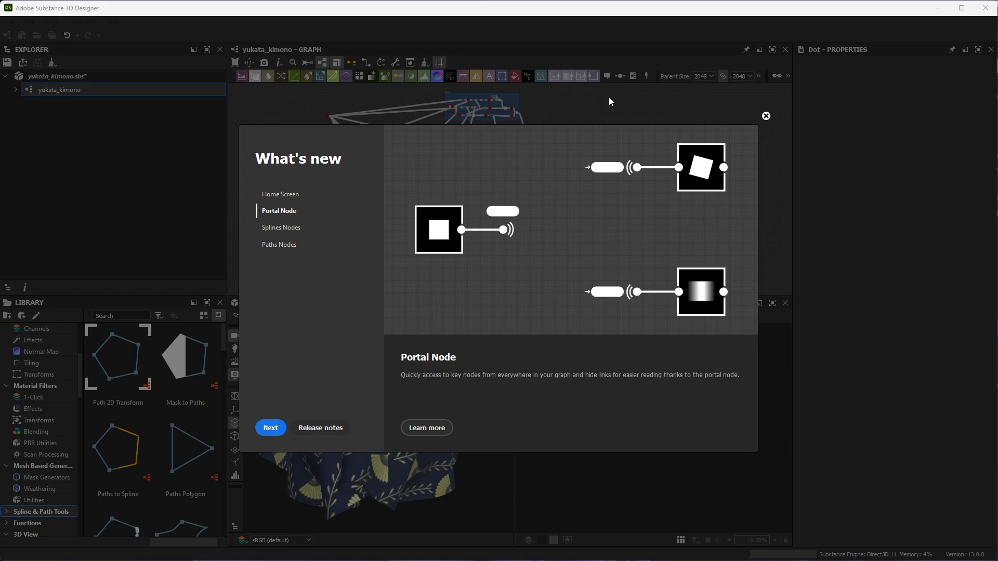
Close the What's New window and preview the Multi Switch Grayscale node in the Motif Switch frame
left_click(765, 115)
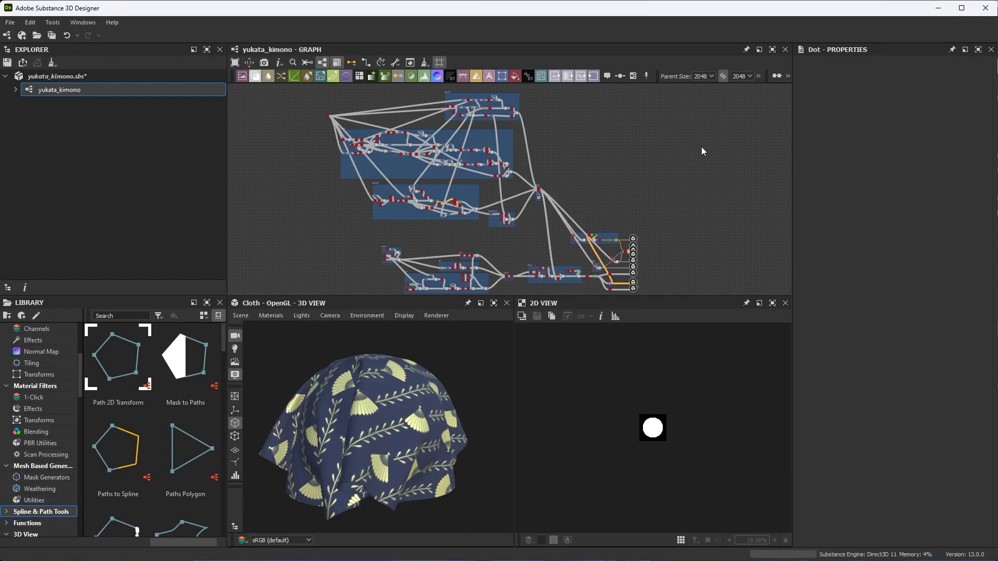
scroll(560, 198, "up", 15)
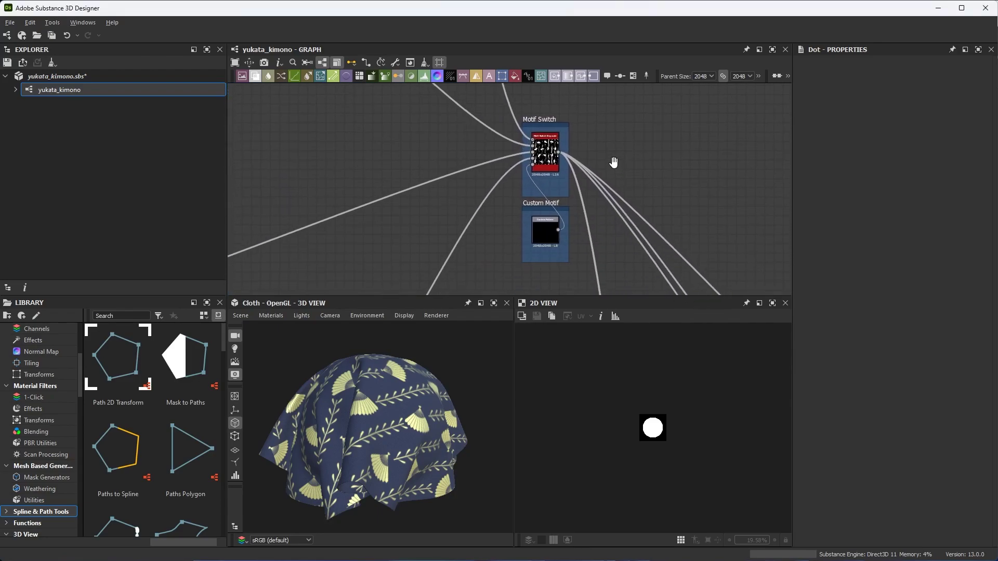
right_click_drag(620, 188, 630, 188, "alt")
double_click(523, 141)
middle_click_drag(628, 169, 557, 166)
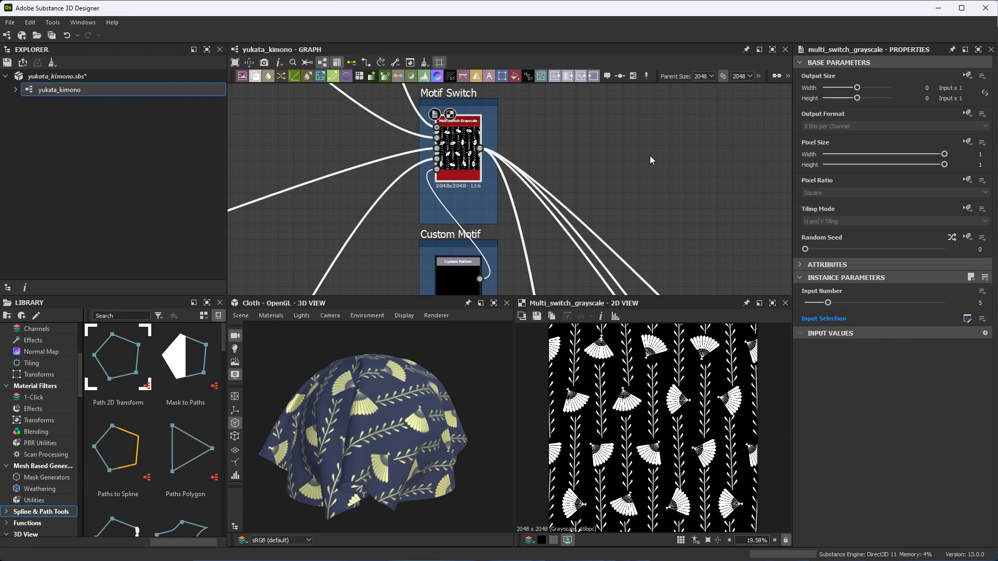
Add an unconnected dot node in the empty space beside the Motif Switch frame
middle_click_drag(610, 149, 584, 165)
key("space")
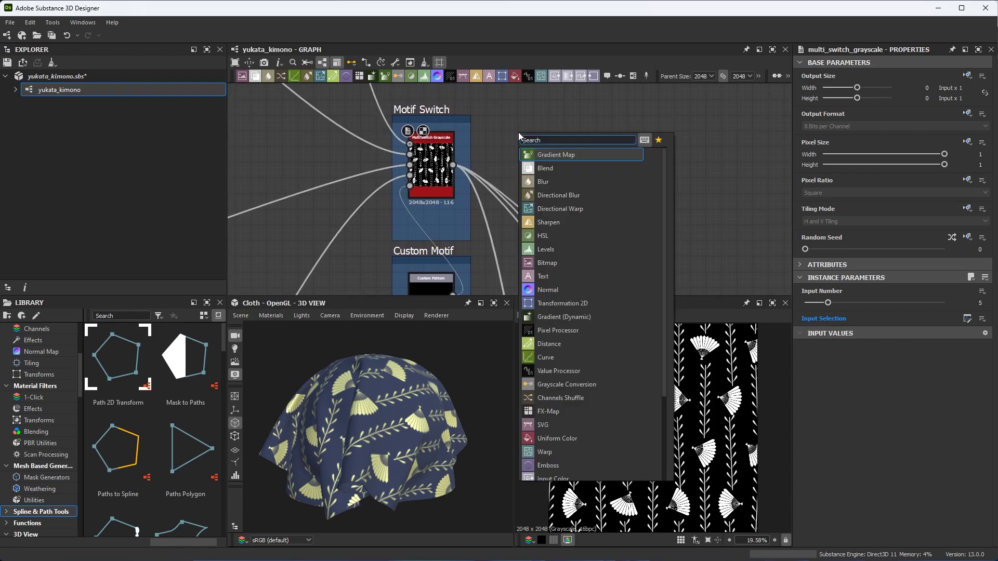
type("portal")
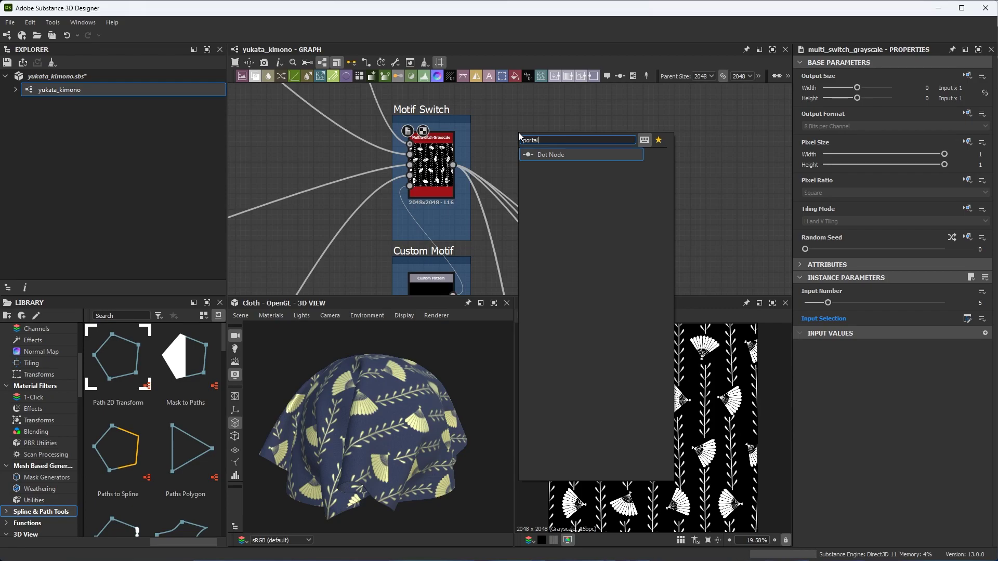
left_click(547, 155)
scroll(518, 167, "up", 2)
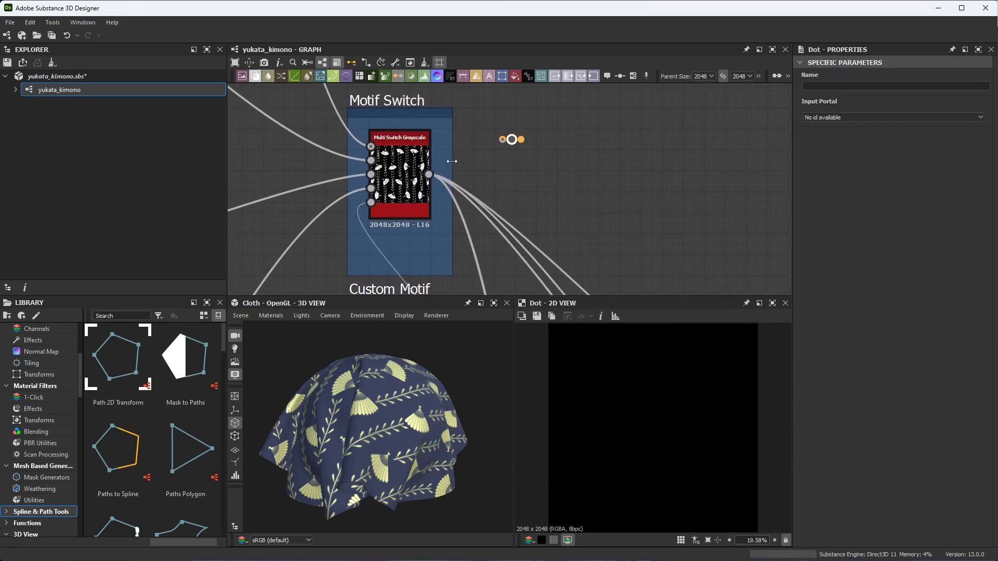
Preview the sources feeding the Multi Switch Grayscale node's five inputs and then its output
double_click(375, 152)
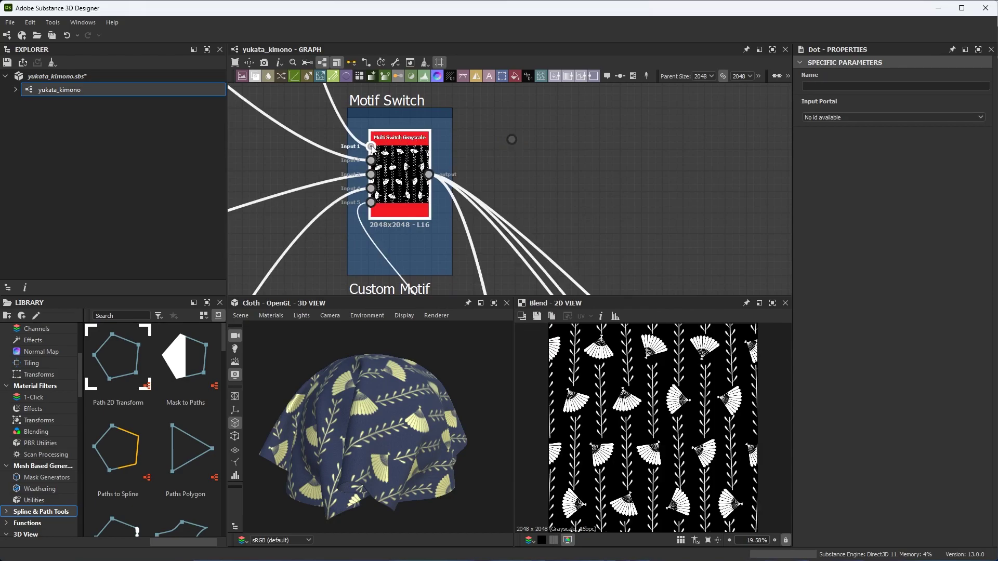
left_click(372, 161)
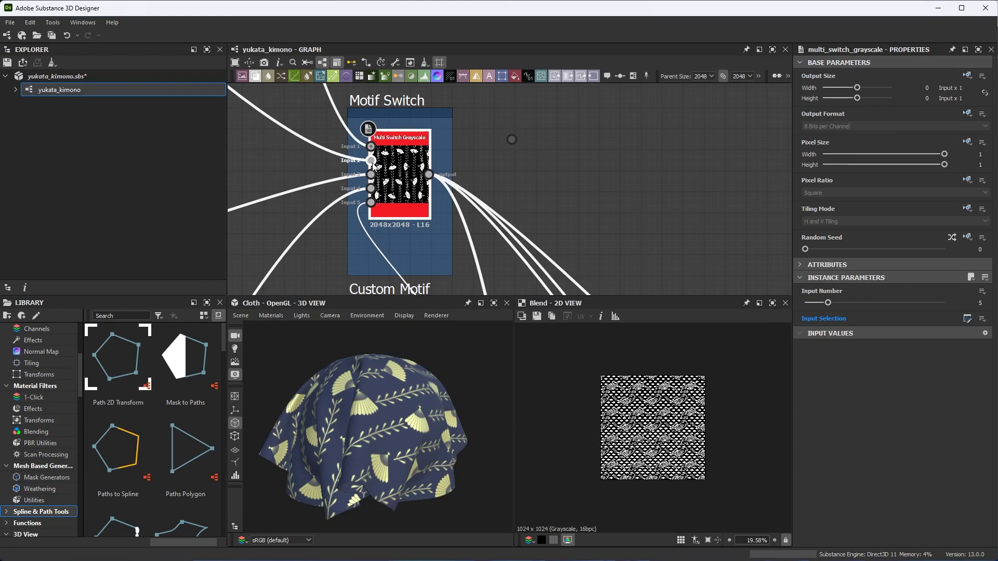
left_click(372, 176)
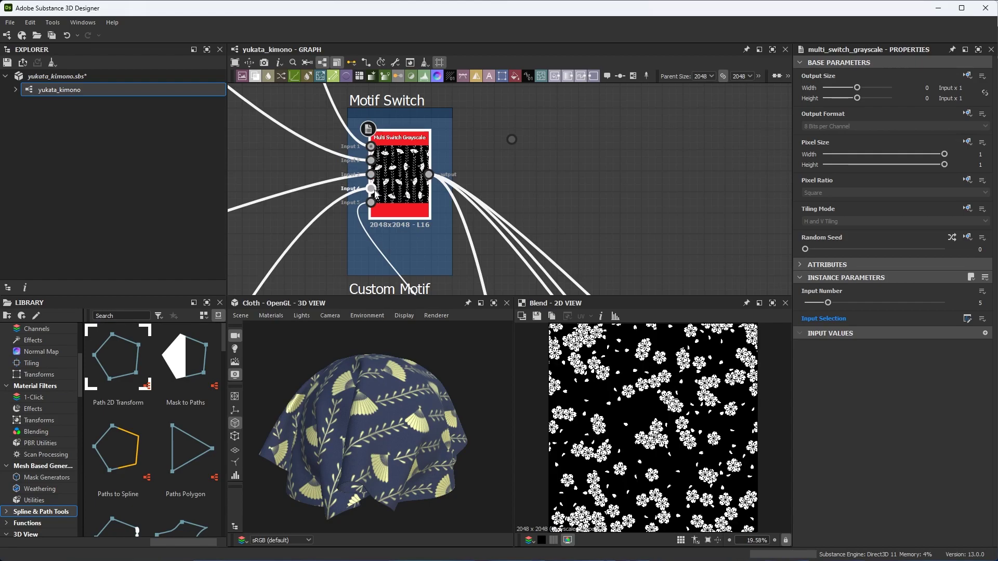
left_click(372, 189)
left_click(372, 203)
double_click(431, 176)
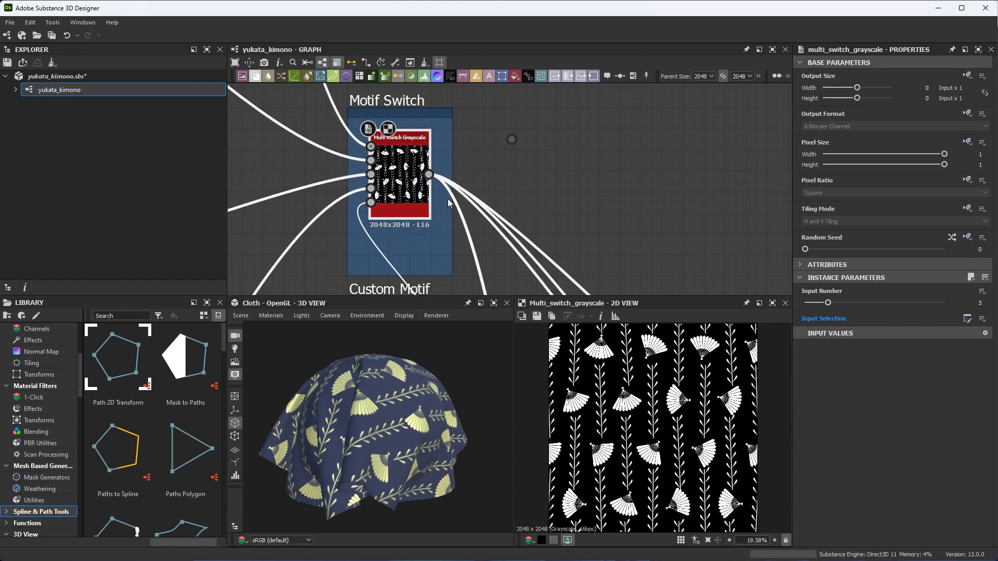
Connect the Multi Switch Grayscale output to the new dot node, and name the dot Motif_Switch
scroll(461, 143, "up", 2)
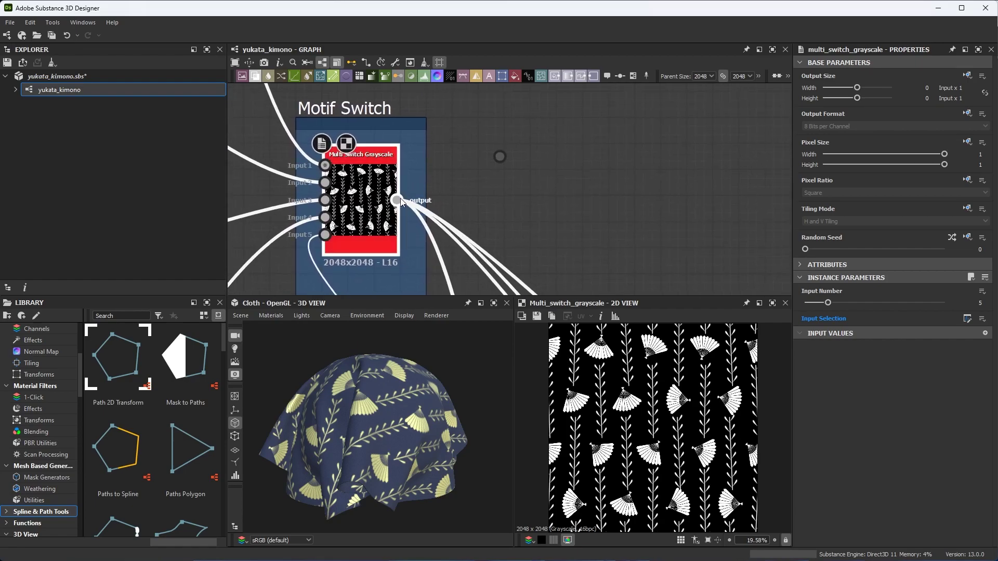
left_click_drag(397, 200, 497, 158)
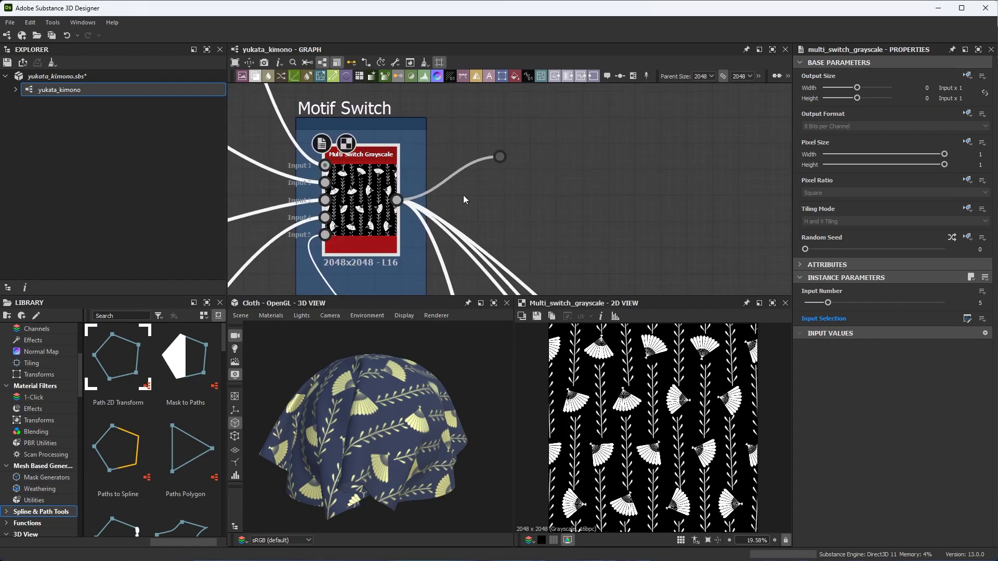
left_click(500, 156)
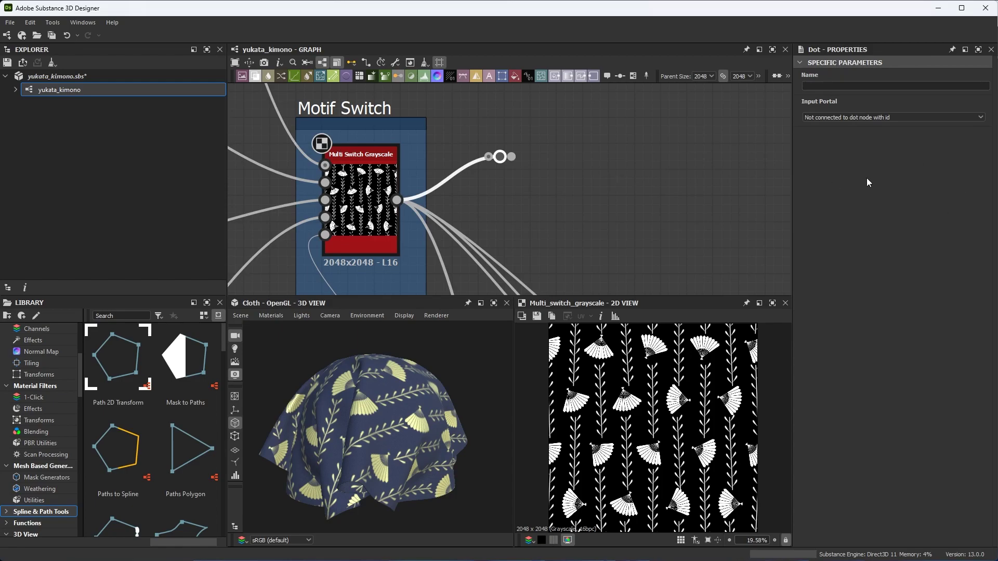
left_click(823, 87)
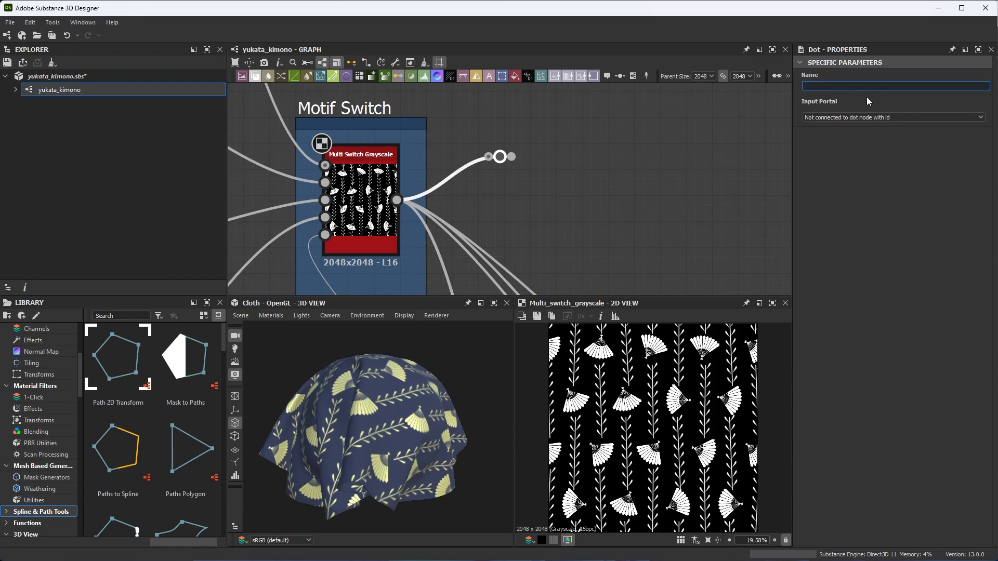
type("Motif Switch")
key("Return")
left_click(655, 171)
left_click_drag(497, 156, 476, 129)
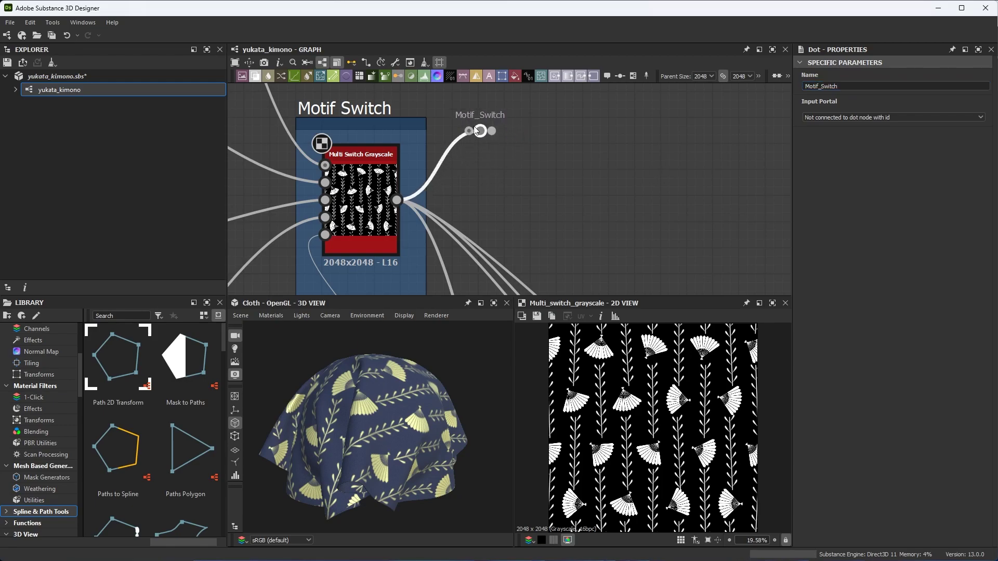
left_click(571, 200)
Trace the Multi Switch Grayscale node's outgoing links to the Non Uniform Blur Grayscale node they feed
scroll(543, 210, "down", 2)
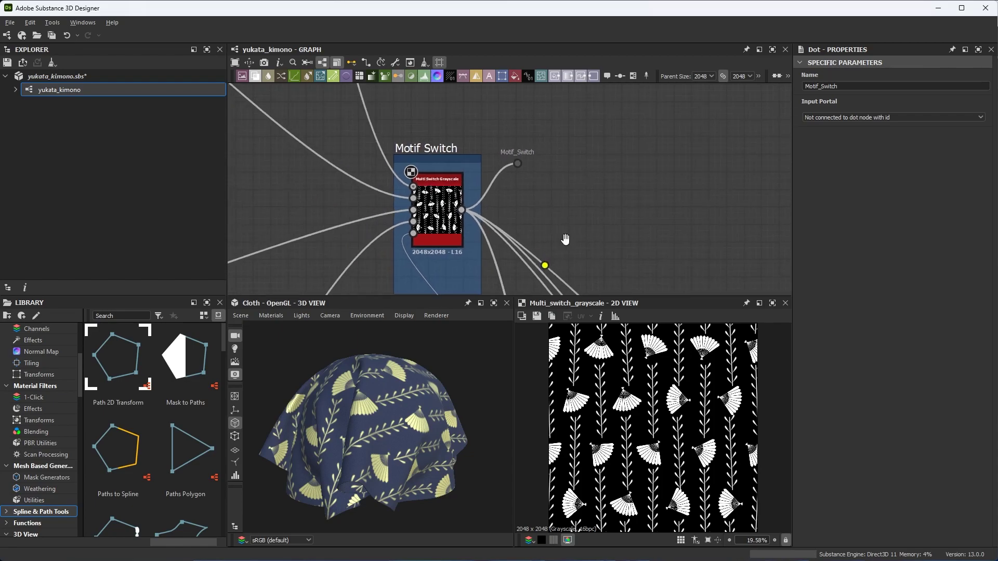
middle_click_drag(566, 238, 587, 182)
left_click_drag(587, 182, 494, 258)
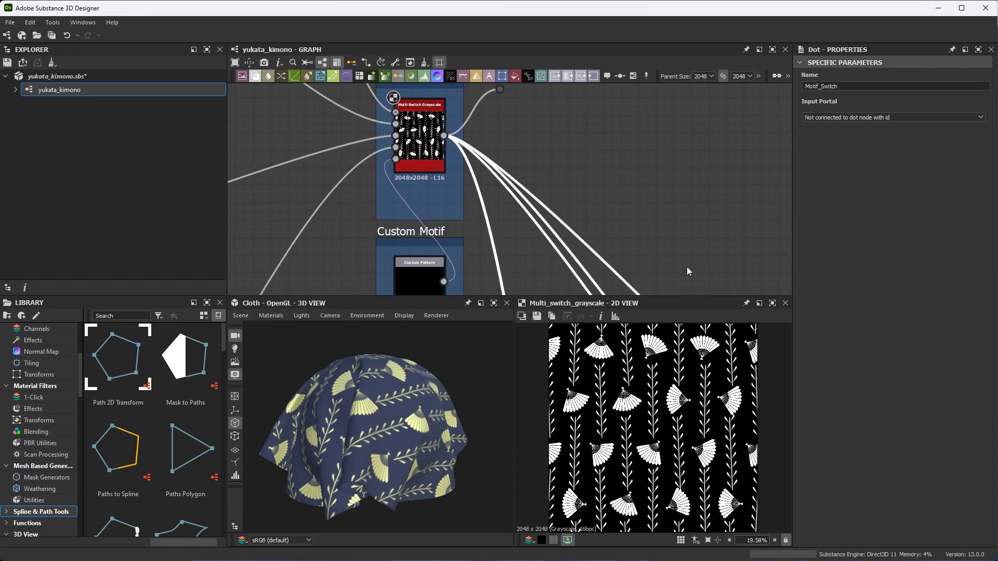
scroll(683, 267, "down", 3)
middle_click_drag(622, 217, 549, 67)
middle_click_drag(607, 247, 581, 140)
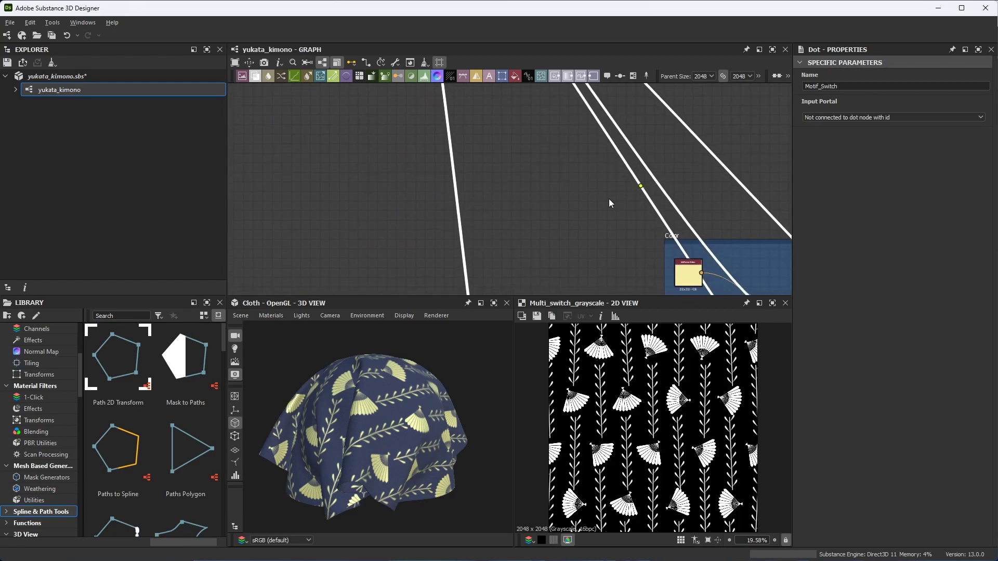
scroll(598, 217, "down", 3)
middle_click_drag(576, 224, 553, 106)
middle_click_drag(566, 252, 539, 91)
scroll(538, 171, "up", 1)
scroll(539, 175, "up", 6)
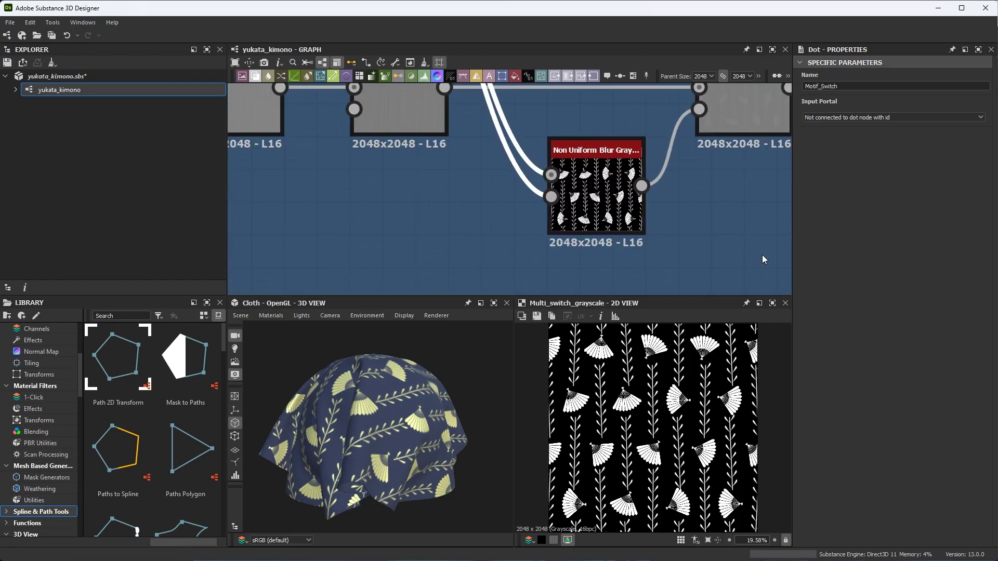
middle_click_drag(708, 236, 747, 243)
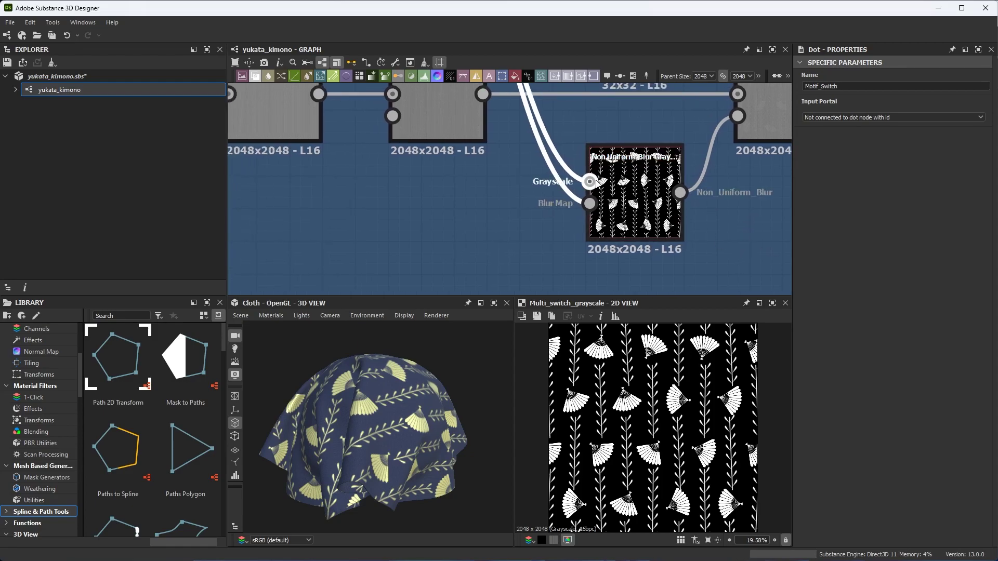
middle_click_drag(495, 233, 542, 220)
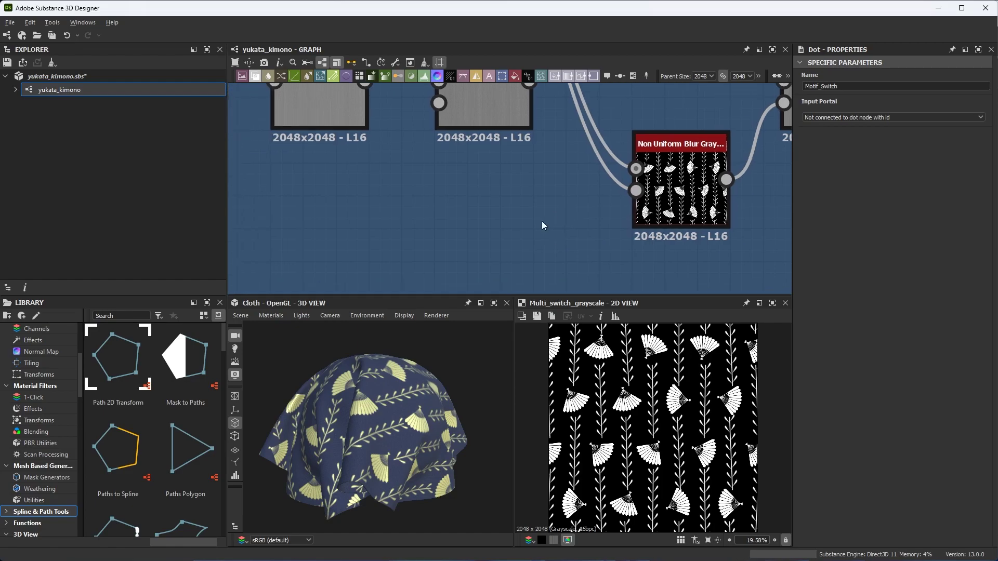
Add a dot node beside the Non Uniform Blur Grayscale node and set its input portal to Motif_Switch
key("space")
type("dot")
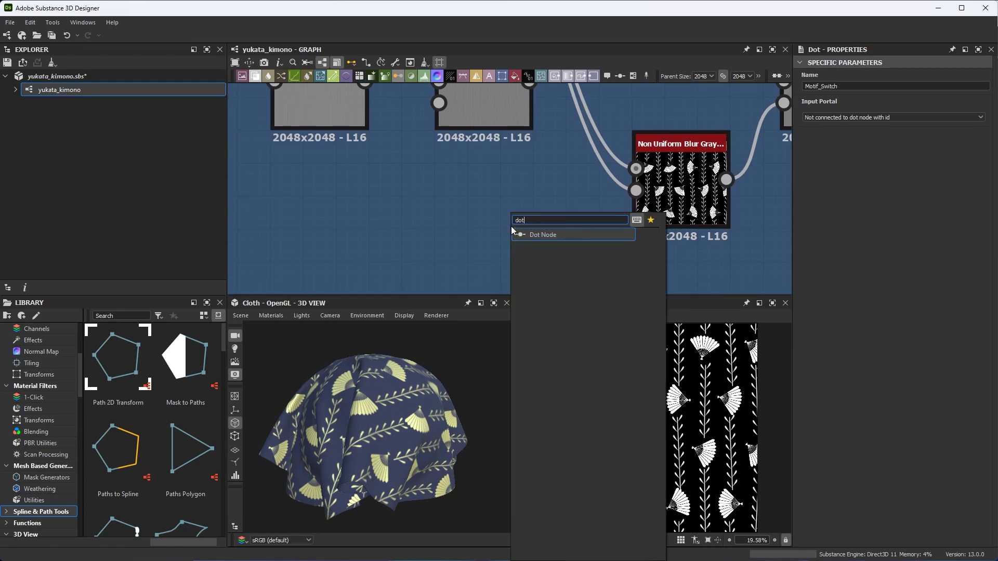
left_click(563, 235)
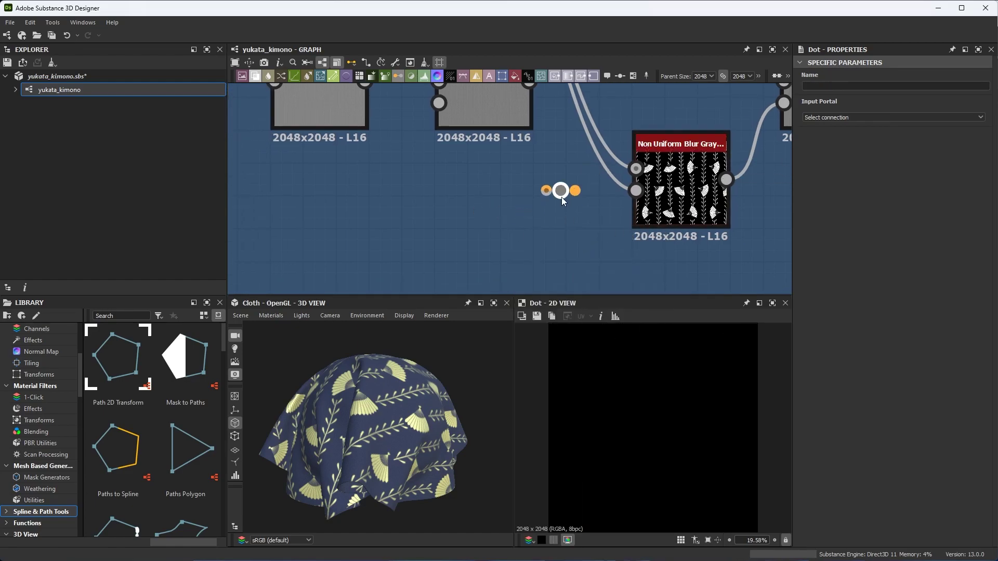
left_click(853, 117)
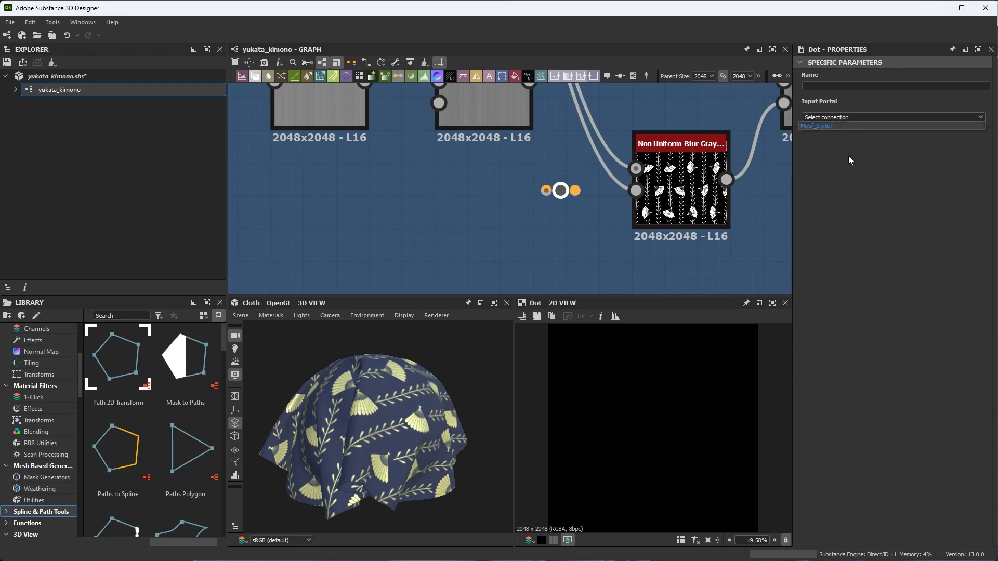
left_click(821, 127)
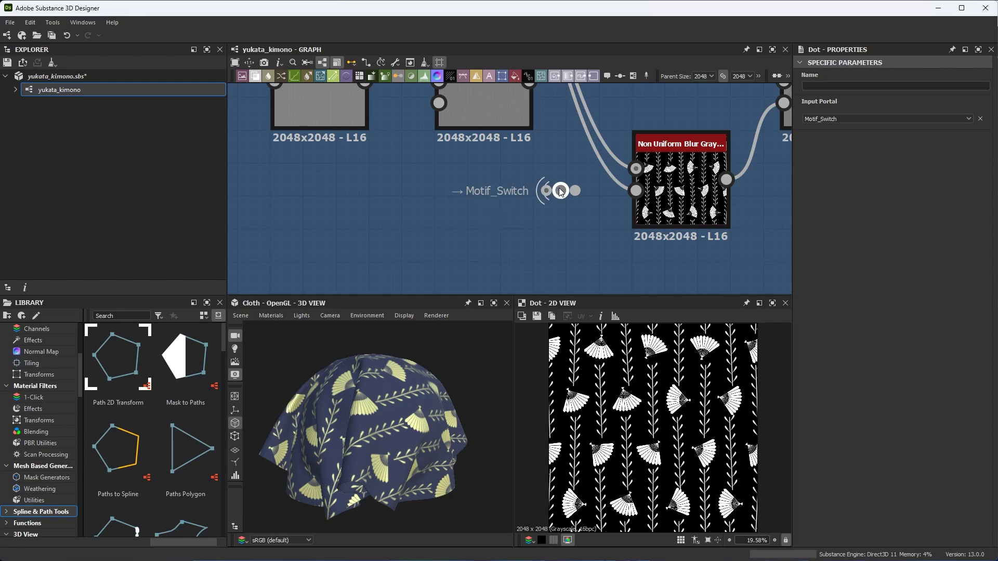
Connect the portal dot to the blur node's Grayscale and Blur Map inputs, and place it close to them
left_click_drag(561, 192, 527, 191)
left_click_drag(602, 178, 636, 169)
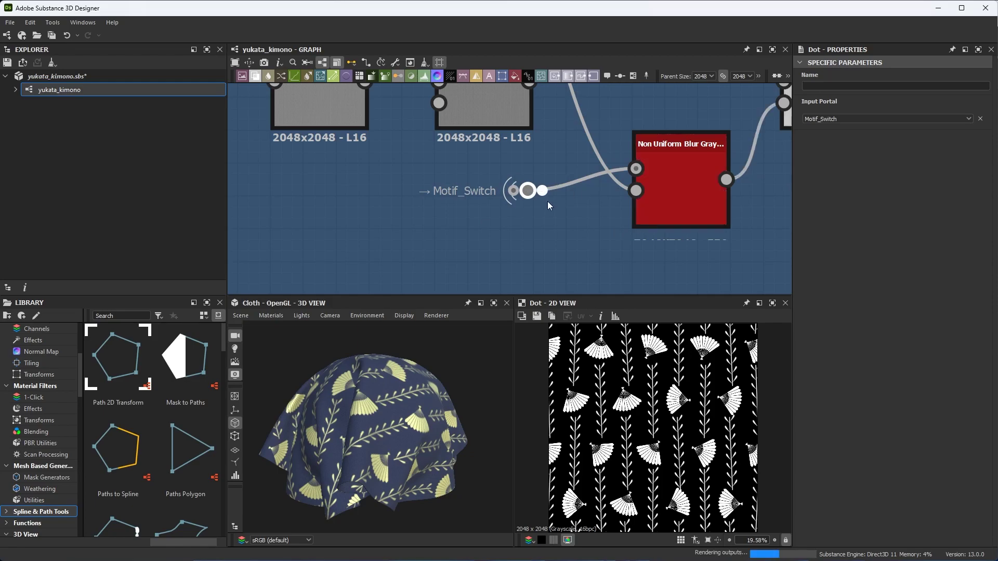
left_click_drag(543, 191, 635, 190)
double_click(535, 191)
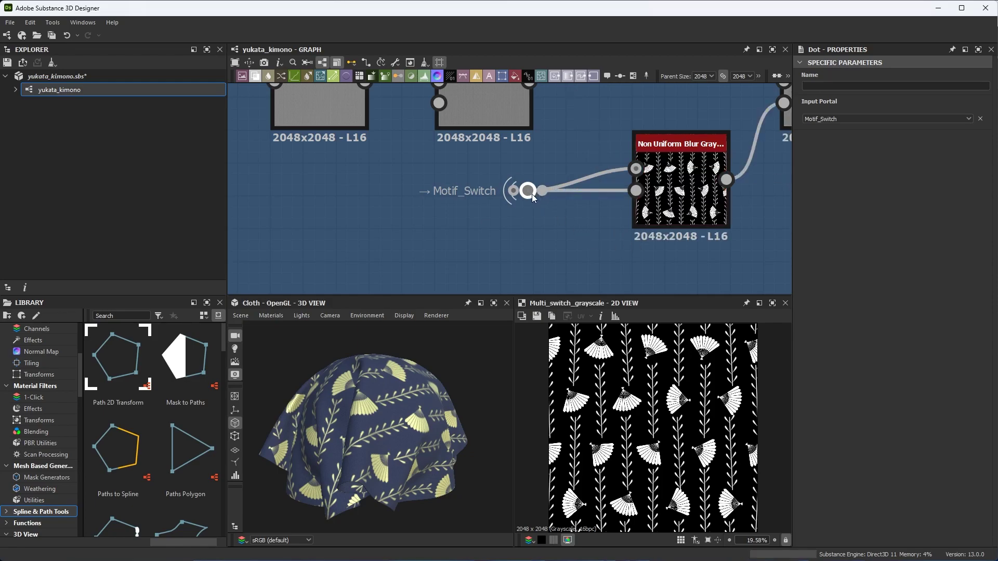
left_click_drag(532, 194, 587, 184)
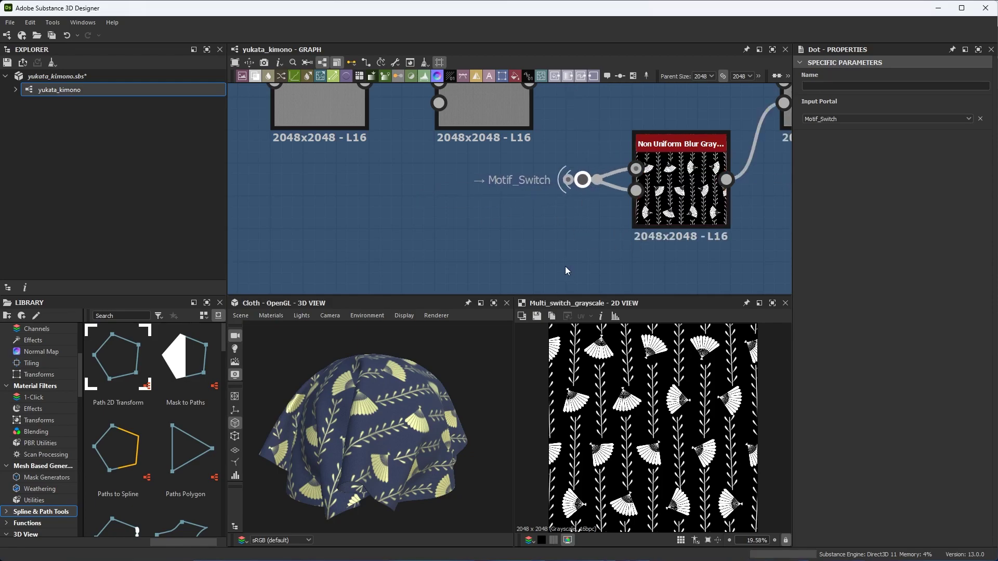
Move the Motif_Switch dot to the right of the Motif Switch frame, level with the Multi Switch Grayscale output
scroll(566, 267, "down", 6)
middle_click_drag(659, 148, 631, 182)
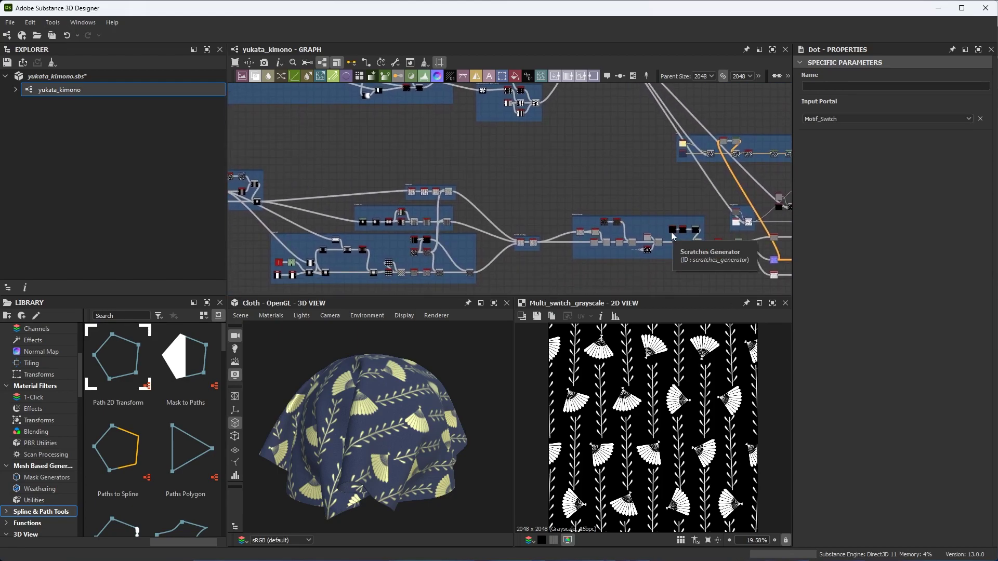
scroll(672, 236, "up", 6)
middle_click_drag(686, 247, 663, 219)
scroll(669, 258, "up", 2)
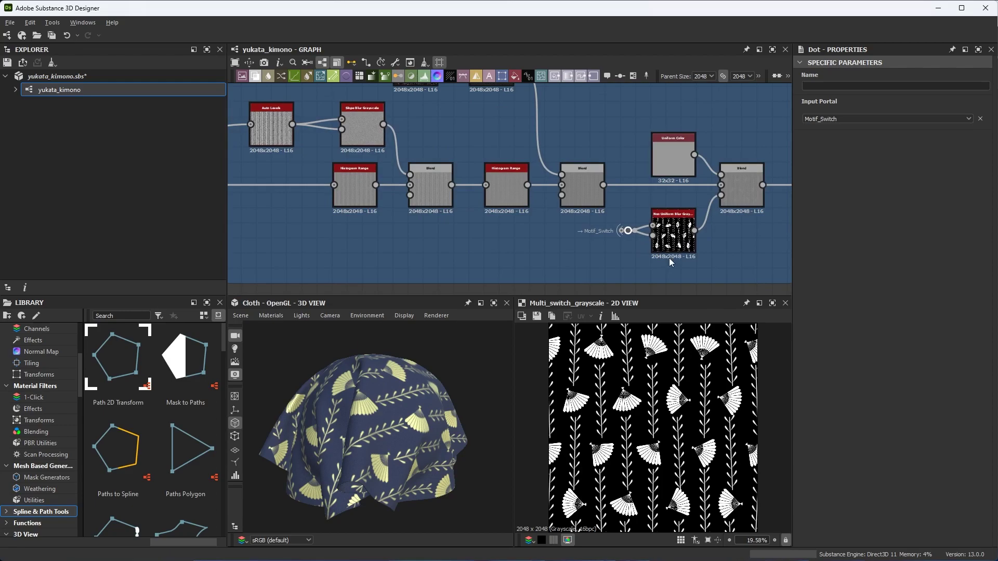
scroll(669, 261, "down", 7)
middle_click_drag(603, 143, 676, 286)
scroll(685, 273, "up", 3)
scroll(598, 189, "up", 4)
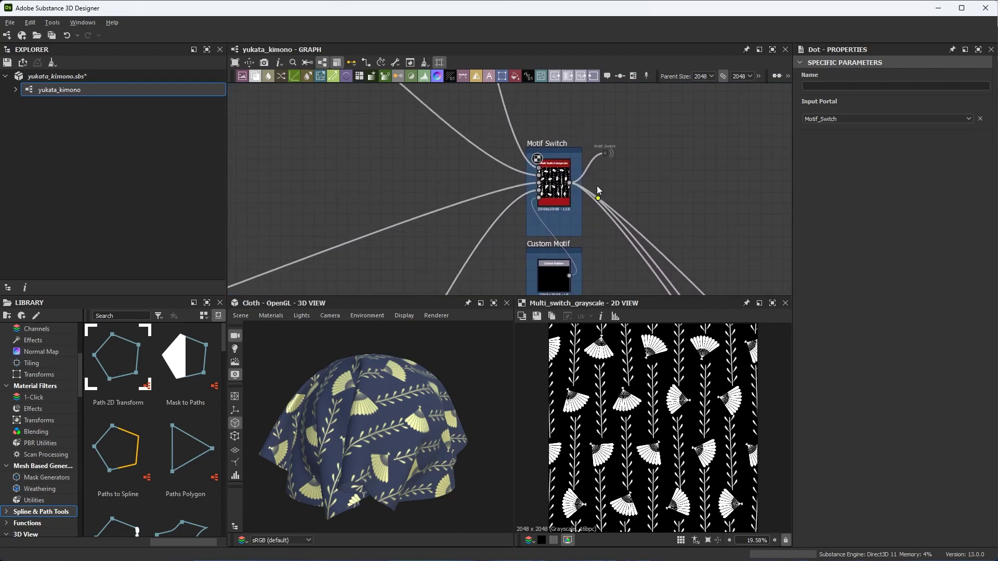
left_click_drag(623, 132, 633, 190)
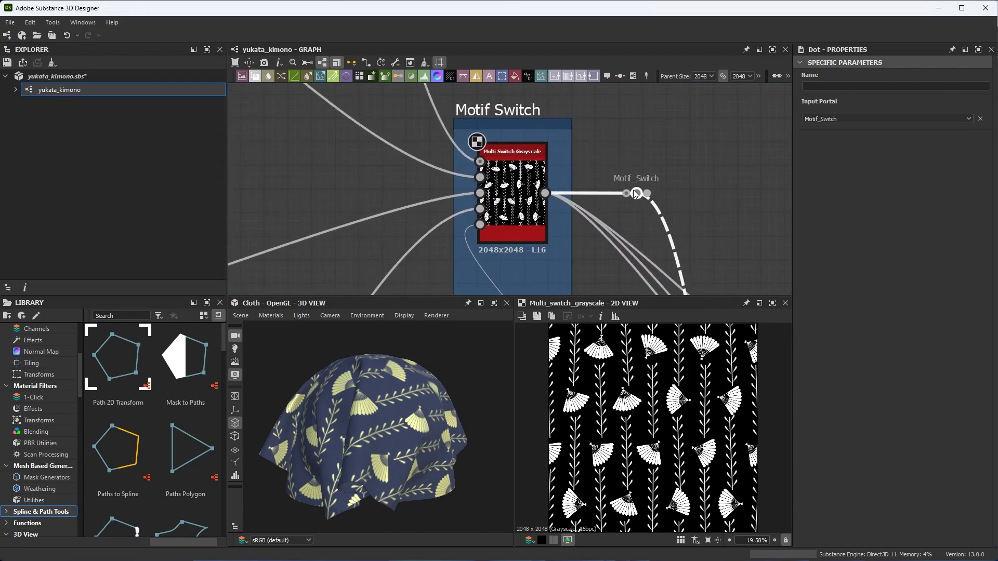
middle_click_drag(742, 230, 619, 161)
scroll(633, 169, "down", 1)
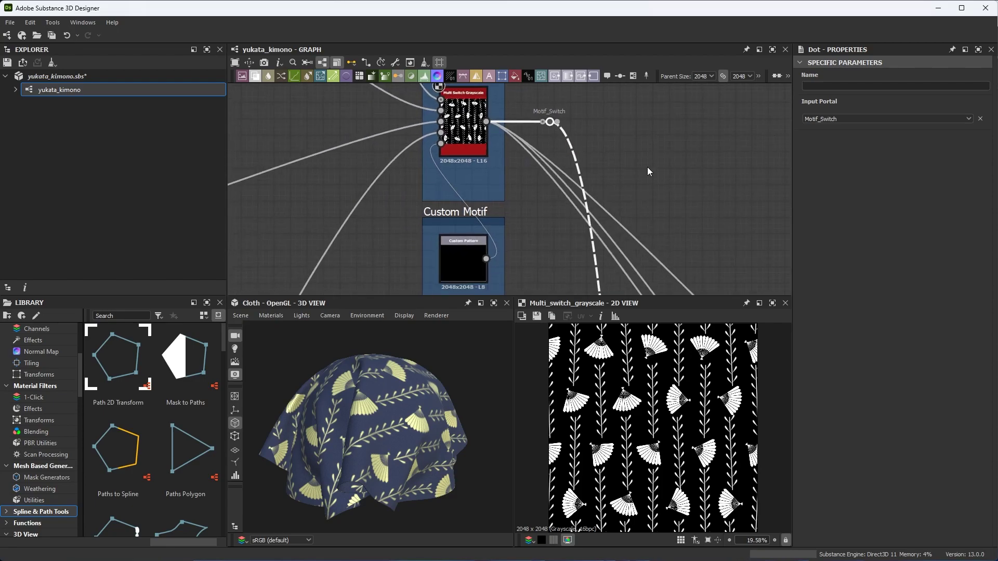
left_click_drag(551, 122, 580, 130)
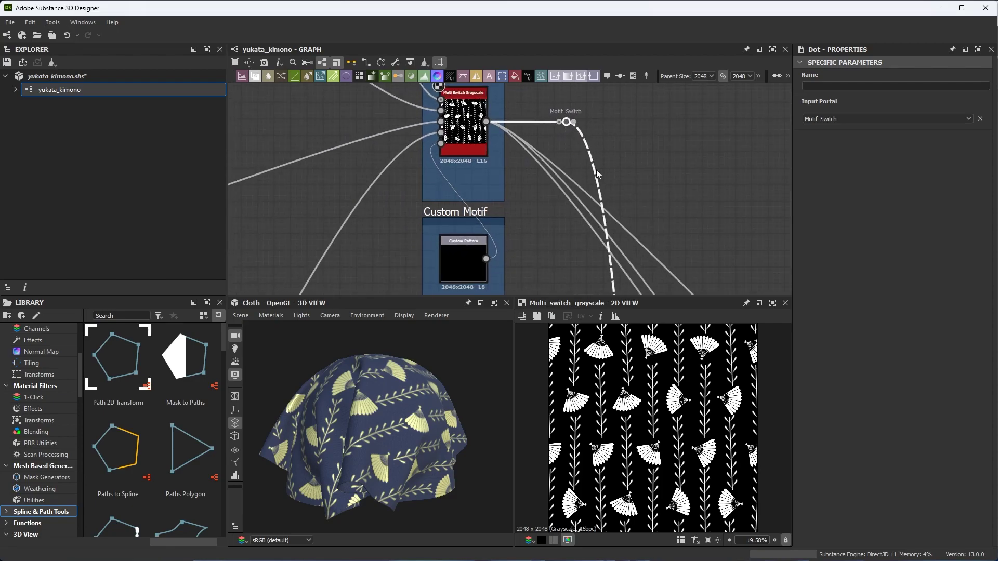
Follow the dashed portal link from the Motif_Switch dot to the portal dot at the Non Uniform Blur Grayscale node
scroll(574, 162, "down", 1)
scroll(574, 166, "down", 4)
middle_click_drag(577, 208, 520, 98)
scroll(598, 228, "down", 2)
mouse_move(597, 232)
middle_mouse_down()
mouse_move(578, 126)
mouse_move(582, 239)
middle_mouse_up()
scroll(547, 136, "up", 5)
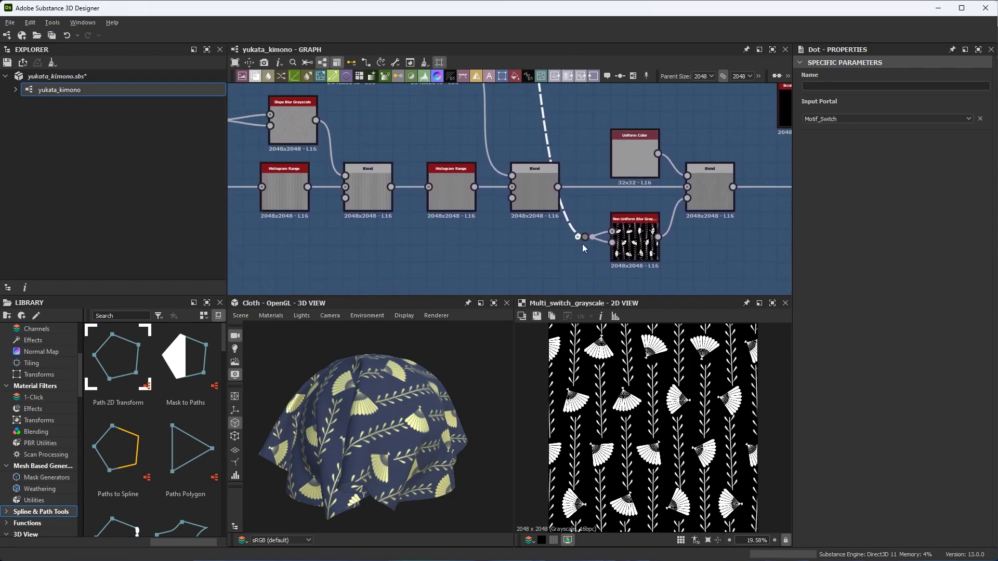
scroll(581, 229, "down", 2)
middle_click_drag(569, 141, 546, 86)
scroll(613, 202, "down", 2)
scroll(553, 138, "up", 4)
left_click(567, 211)
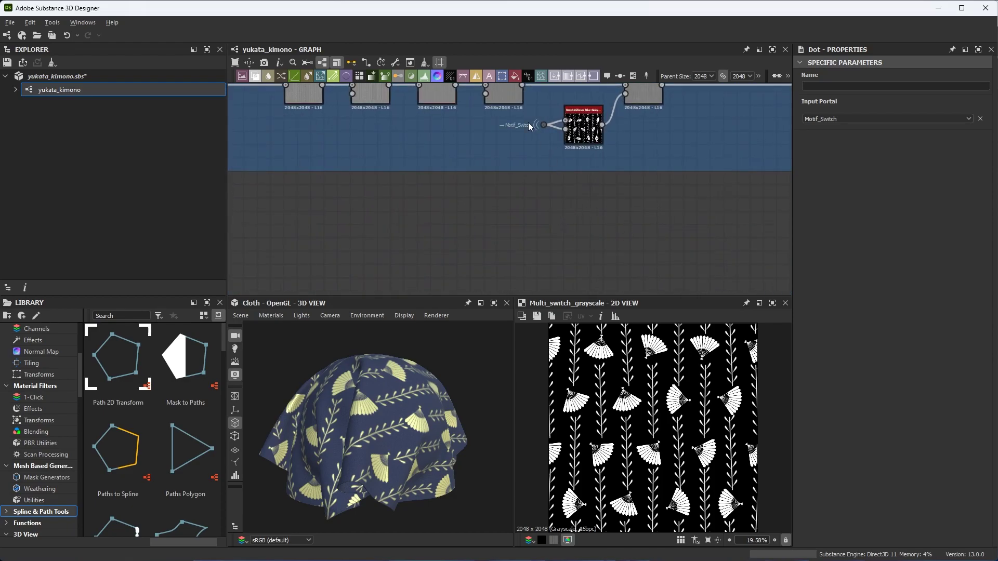
scroll(576, 143, "up", 3)
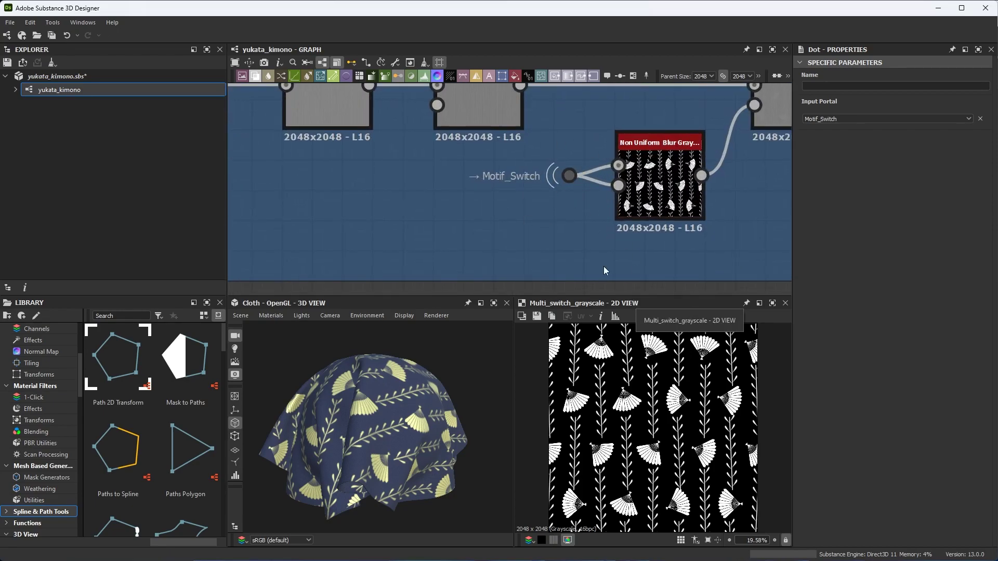
Move the portal dot farther left of the Non Uniform Blur Grayscale node, beneath the neighbouring Blend node
left_click_drag(571, 171, 476, 171)
scroll(494, 207, "down", 1)
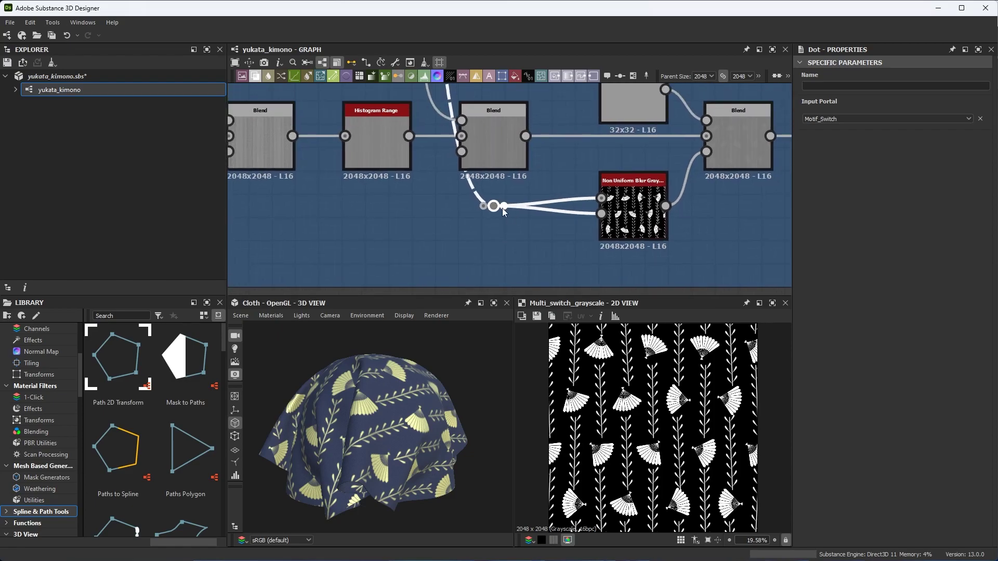
left_click_drag(503, 205, 585, 147)
scroll(480, 232, "up", 1)
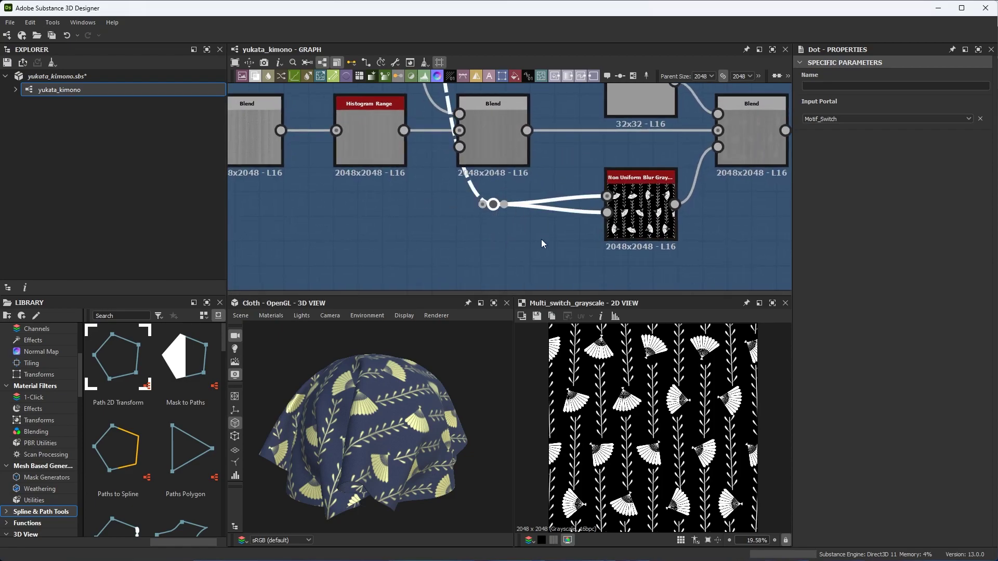
Paste a copy of the Motif_Switch portal dot into the Roughness frame and connect it to the Blend node's Opacity input
scroll(543, 239, "down", 5)
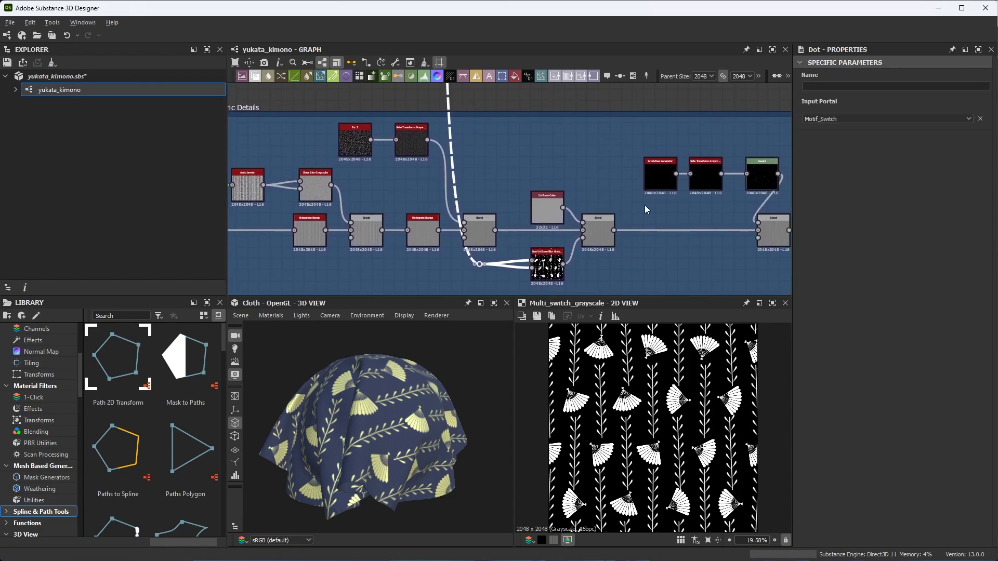
middle_click_drag(608, 181, 449, 173)
scroll(525, 180, "up", 2)
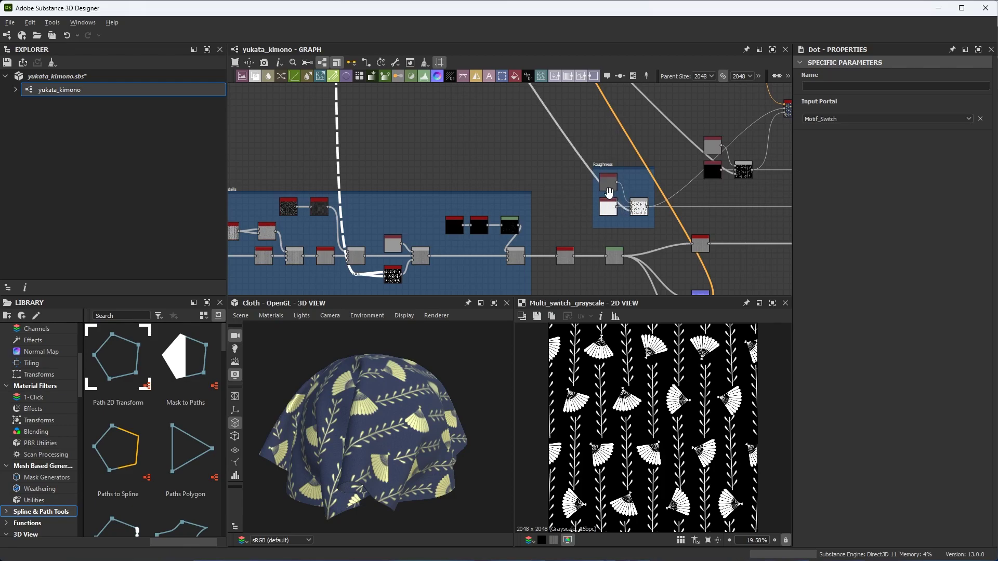
scroll(627, 207, "up", 2)
scroll(598, 208, "up", 5)
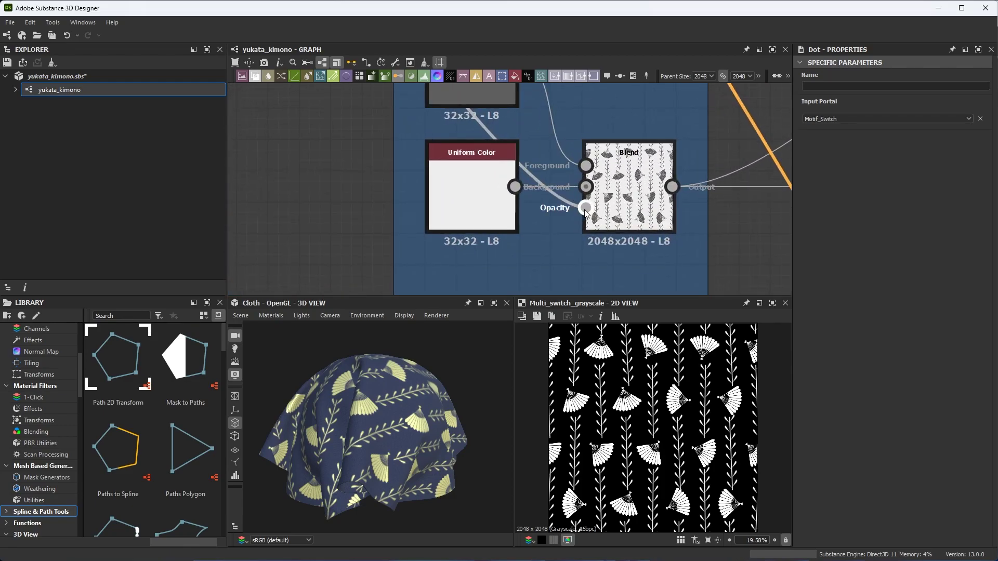
middle_click_drag(557, 243, 555, 218)
key("ctrl+v")
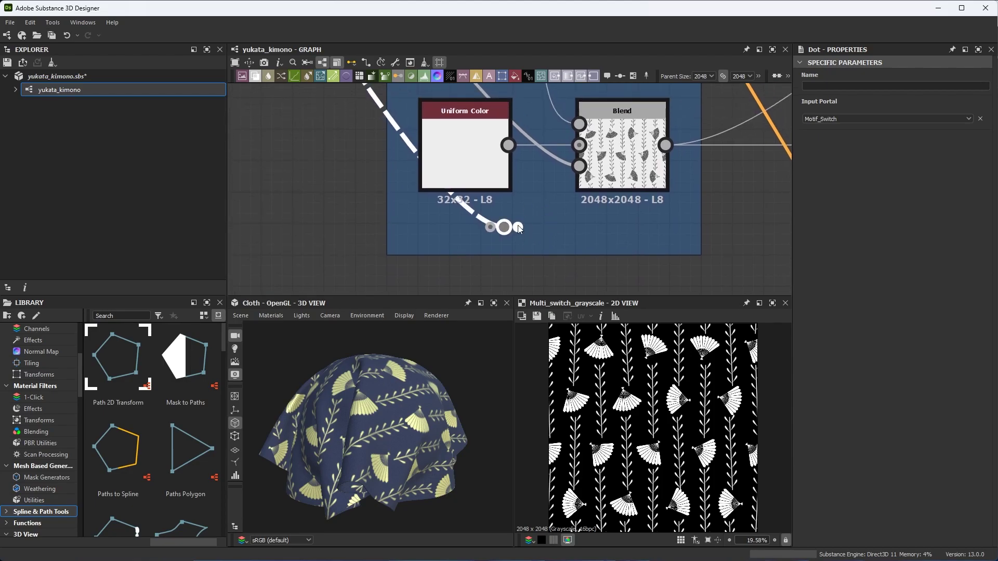
left_click_drag(519, 228, 579, 166)
left_click(594, 236)
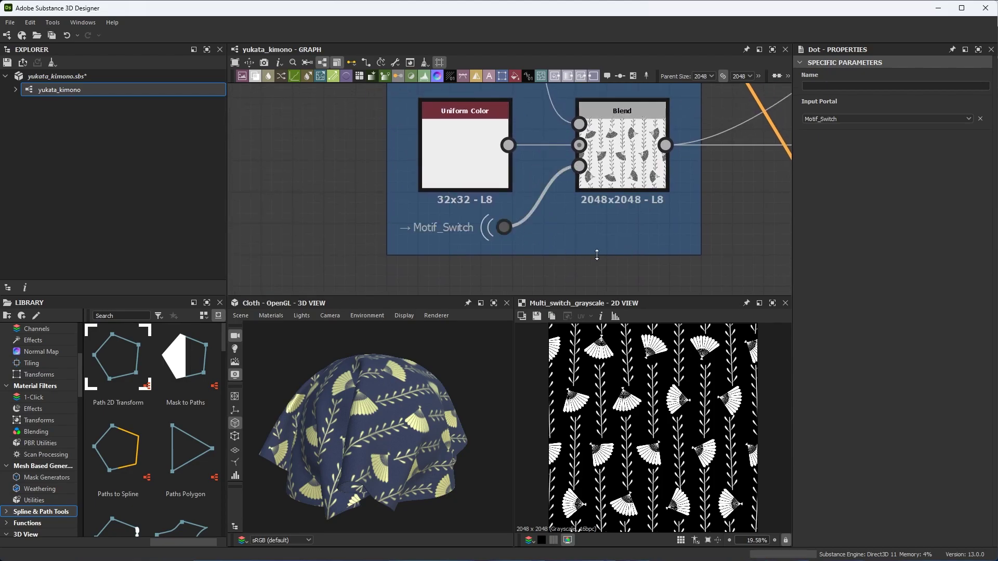
Select the Motif_Switch dot beside the Motif Switch frame to inspect its outgoing portal links, and clear the selection
scroll(553, 232, "up", 1)
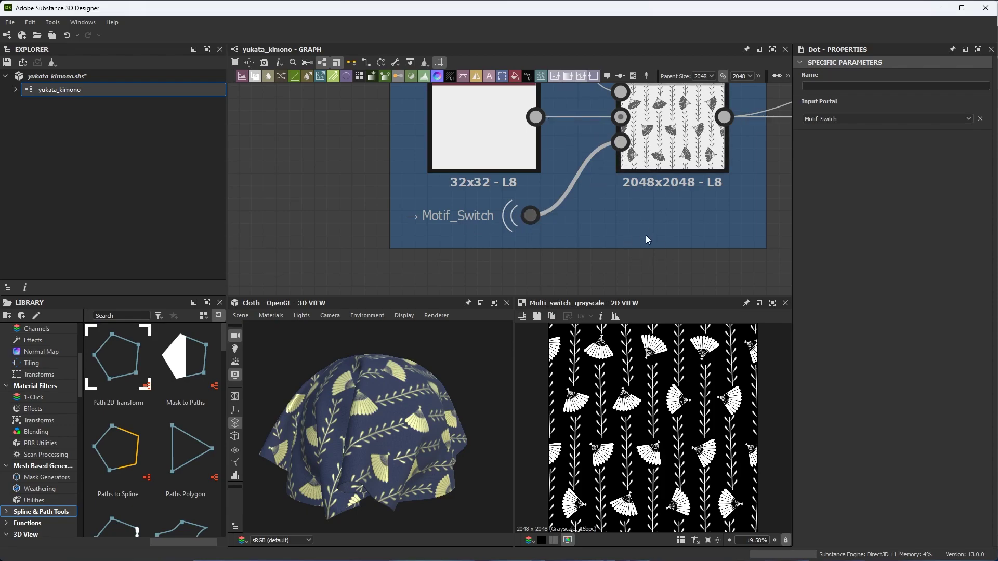
scroll(646, 237, "down", 3)
middle_click_drag(636, 187, 593, 212)
scroll(661, 250, "down", 3)
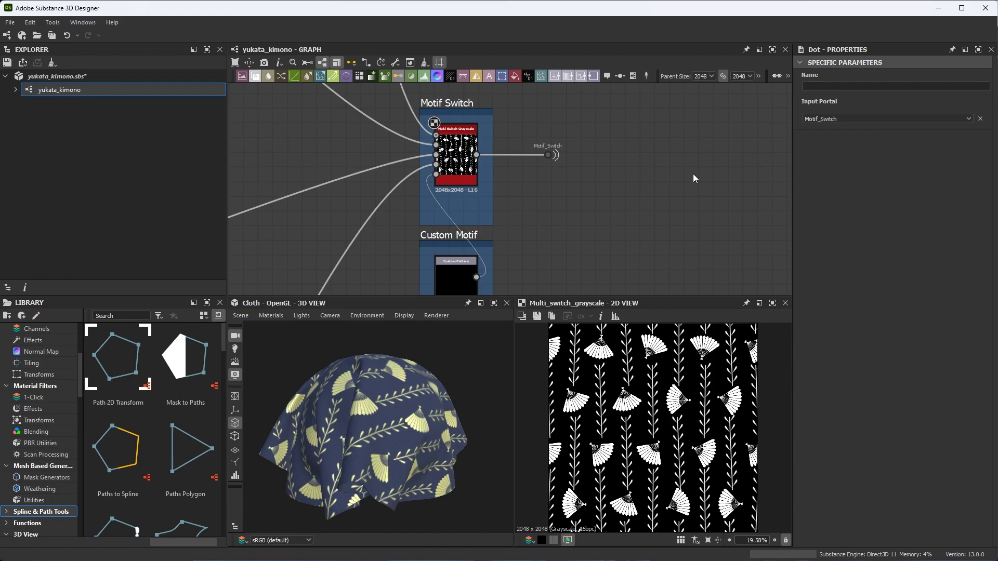
left_click(551, 156)
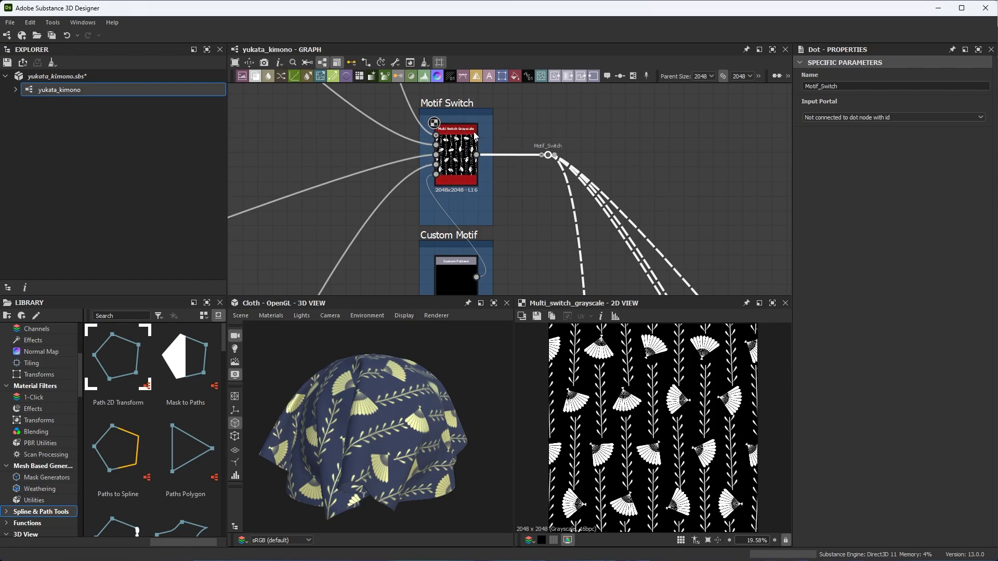
left_click(541, 179)
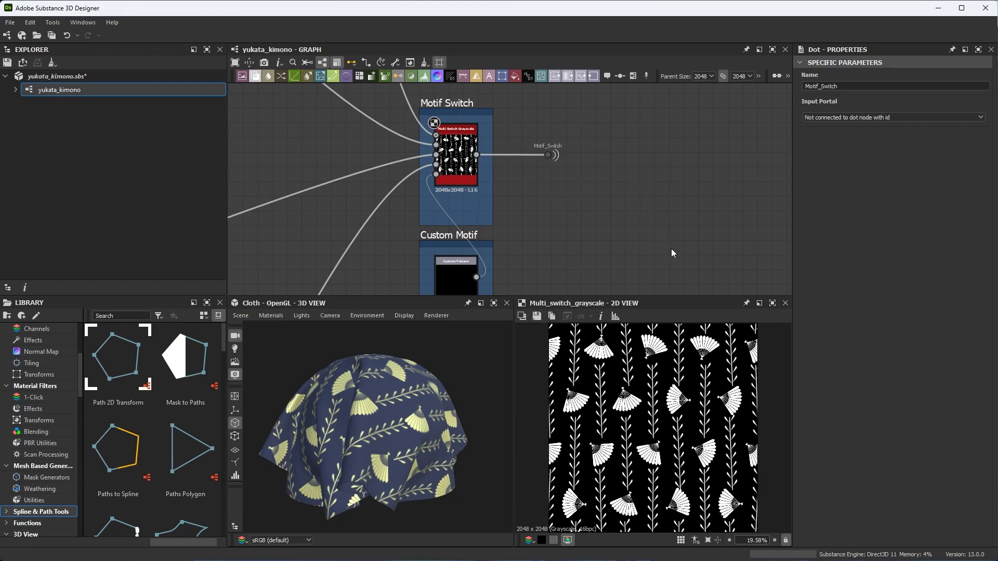
Examine the Motif_Switch portal dot connected to the first Blend node in the Color frame
right_click_drag(671, 248, 512, 117, "alt")
middle_click_drag(630, 232, 512, 142, "alt")
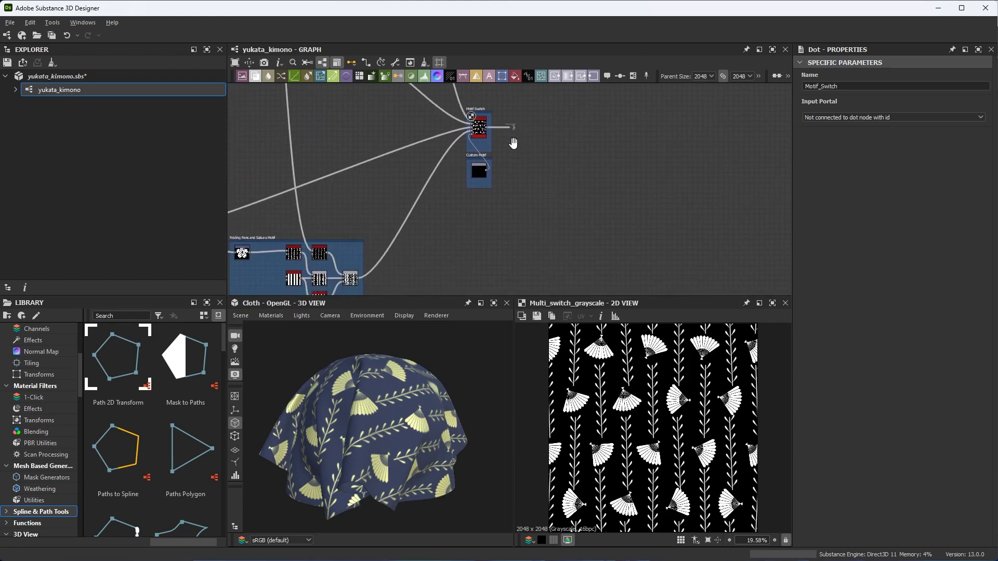
mouse_move(674, 226)
middle_mouse_down("alt")
mouse_move(518, 137)
mouse_move(478, 91)
middle_mouse_up("alt")
middle_click_drag(457, 250, 497, 174, "alt")
right_click_drag(497, 174, 658, 282, "alt")
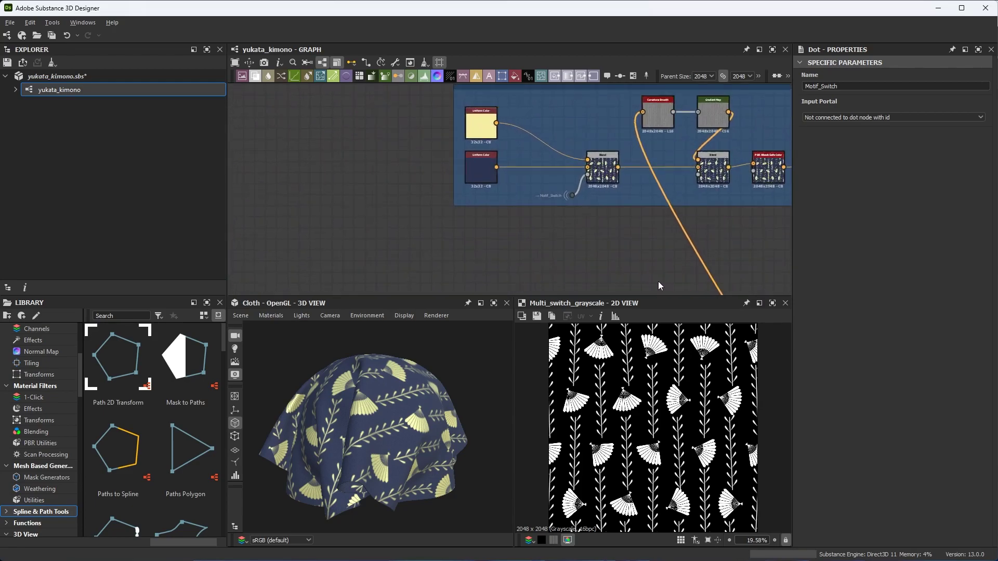
right_click_drag(563, 192, 686, 284, "alt")
middle_click_drag(635, 183, 569, 197, "alt")
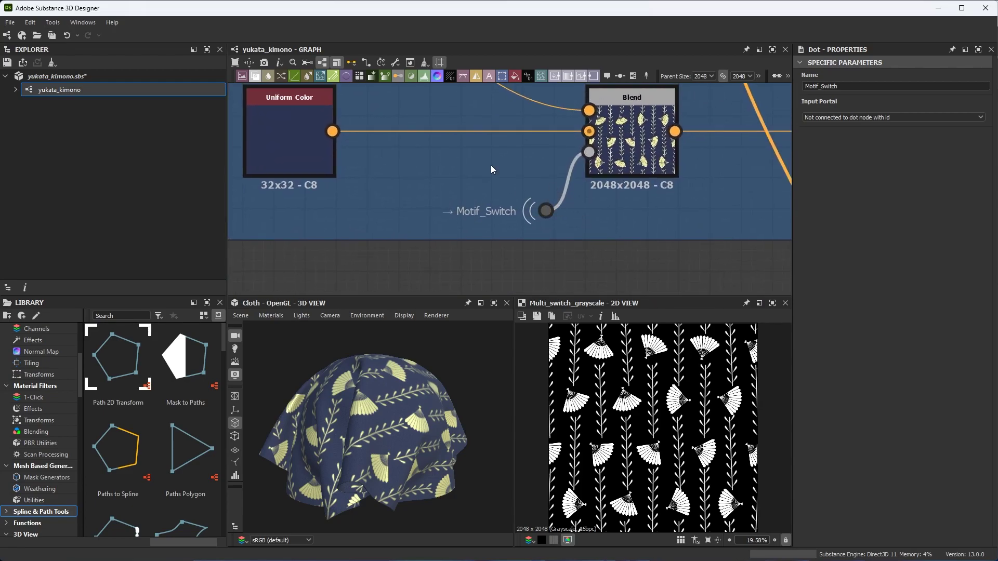
right_click_drag(591, 200, 473, 126, "alt")
right_click_drag(579, 223, 437, 130, "alt")
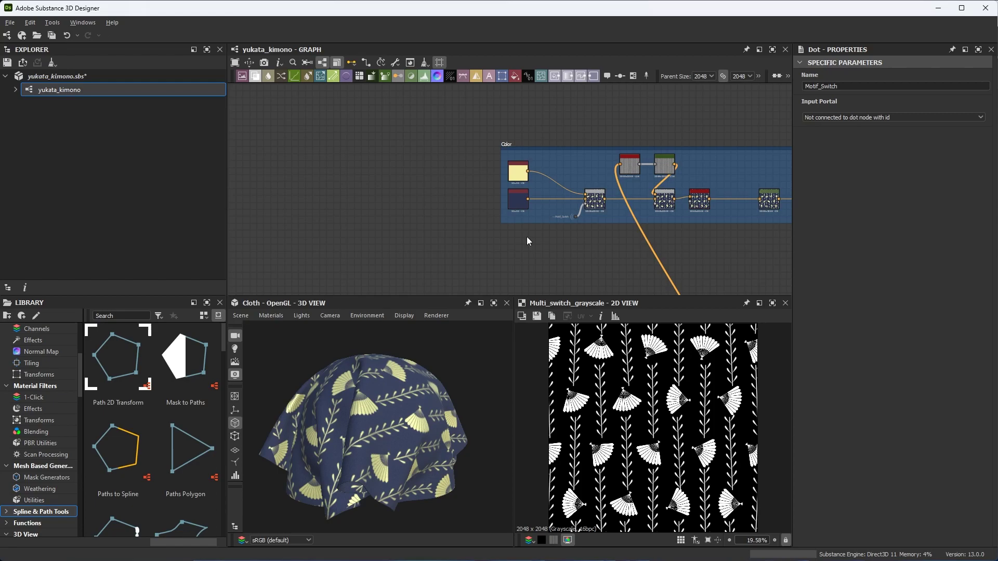
Check the overall graph layout and the Motif_Switch portal dot feeding the Non Uniform Blur Grayscale node
middle_click_drag(526, 236, 563, 99, "alt")
scroll(562, 208, "up", 10)
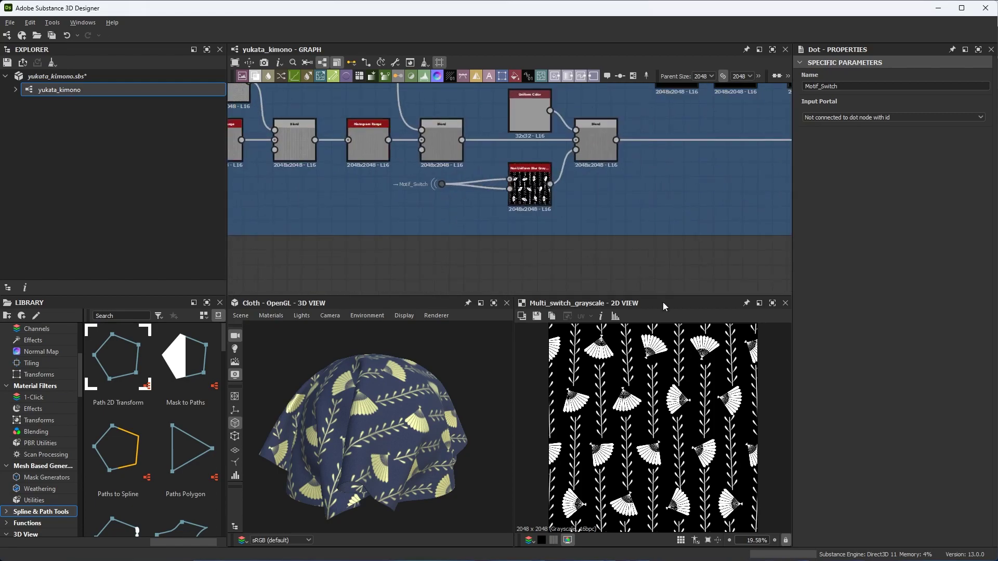
scroll(587, 111, "down", 10)
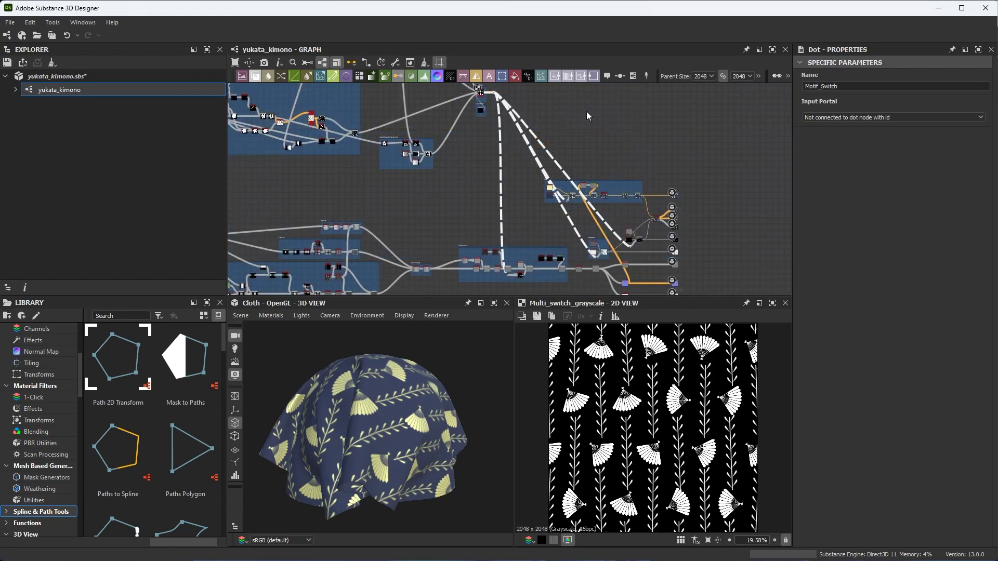
scroll(582, 223, "up", 10)
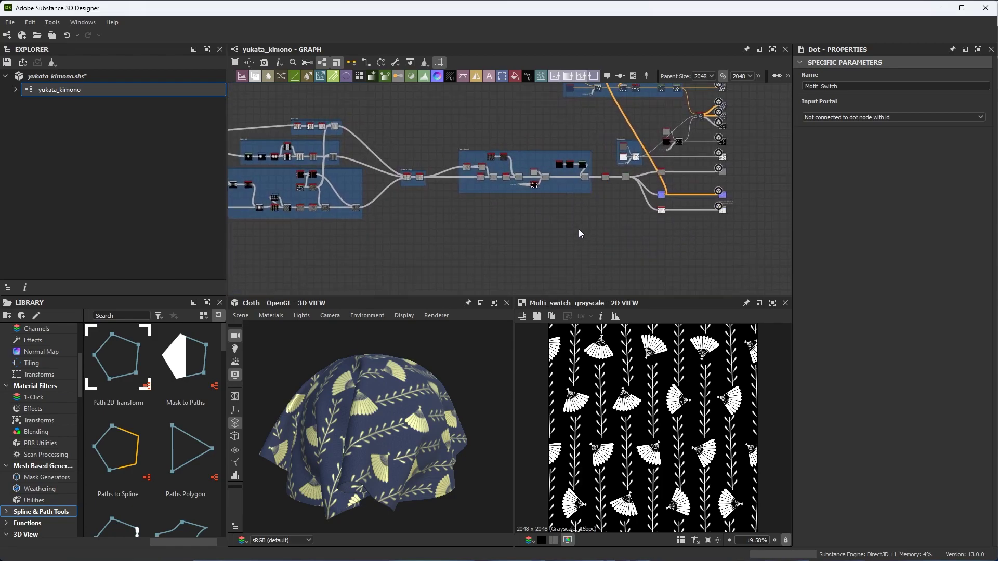
right_click_drag(579, 182, 694, 299, "alt")
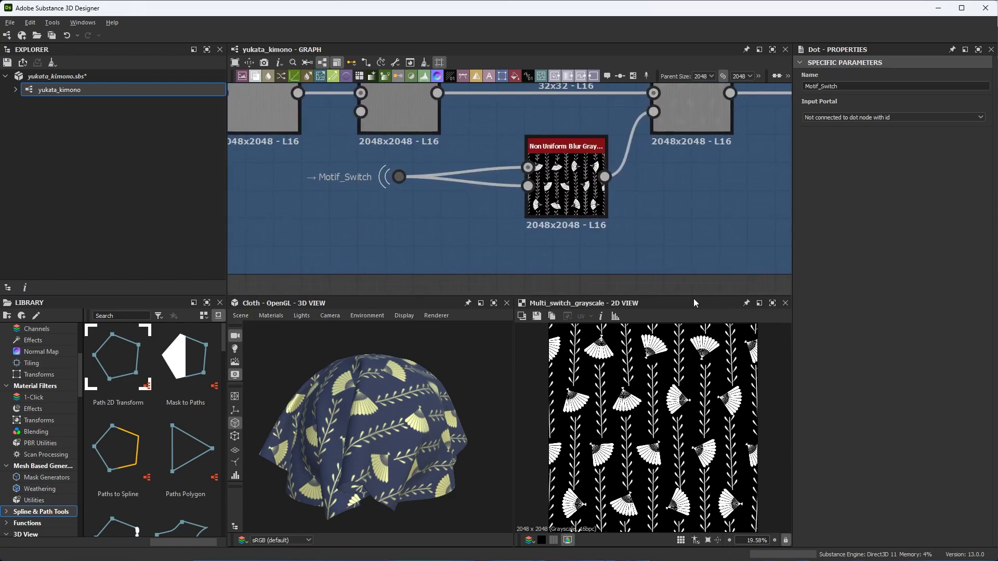
middle_click_drag(471, 225, 566, 245)
scroll(566, 245, "up", 2)
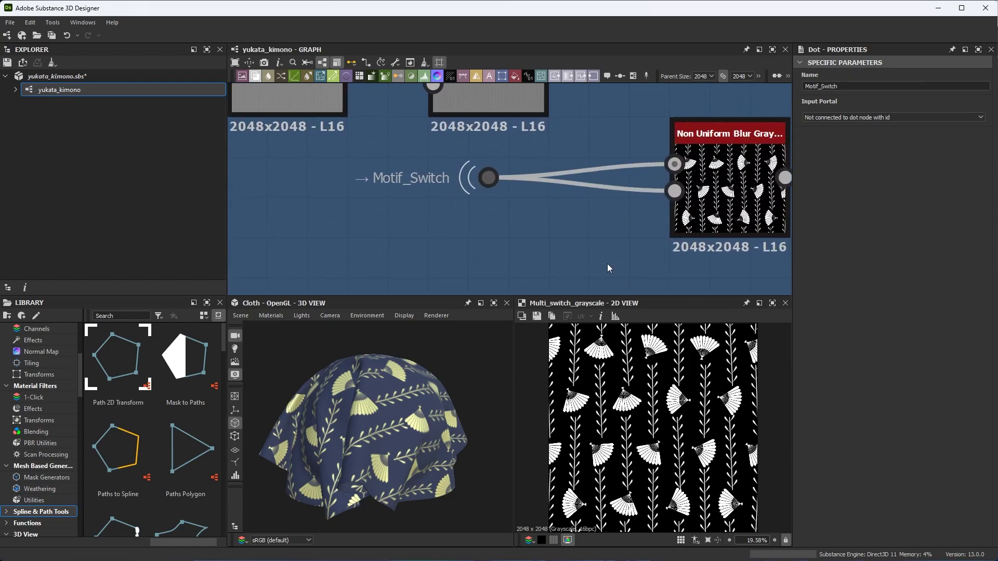